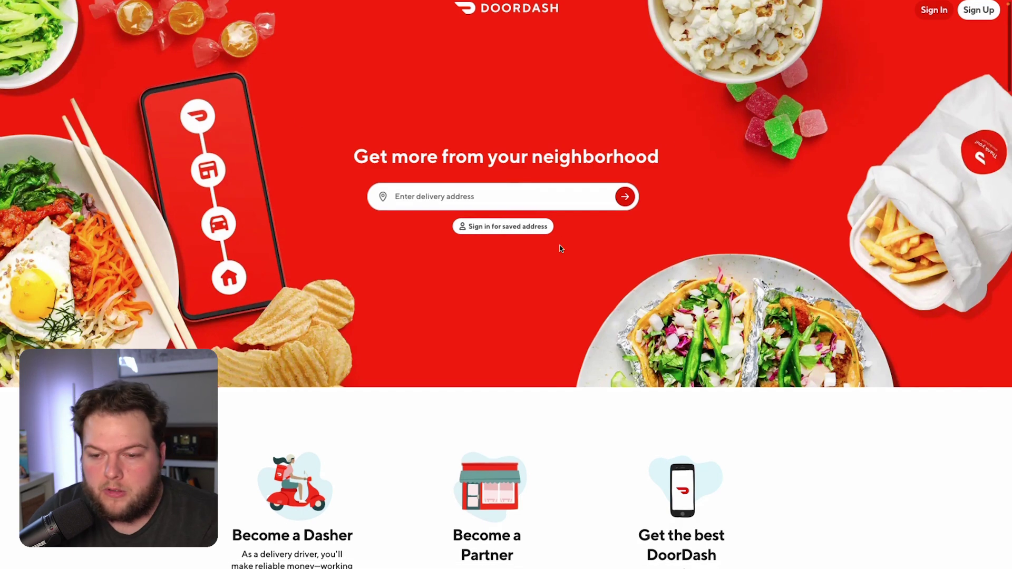
- Scroll the DoorDash home page down through its sections, then back up a little
{"action": "scroll", "coordinate": [561, 248], "scroll_direction": "down", "scroll_amount": 5}
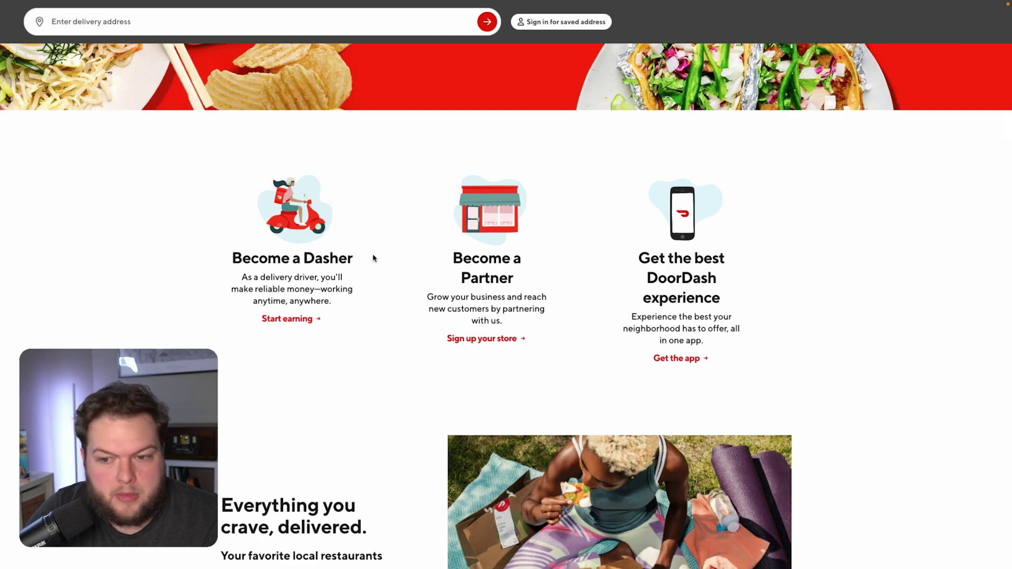
{"action": "scroll", "coordinate": [697, 298], "scroll_direction": "down", "scroll_amount": 12}
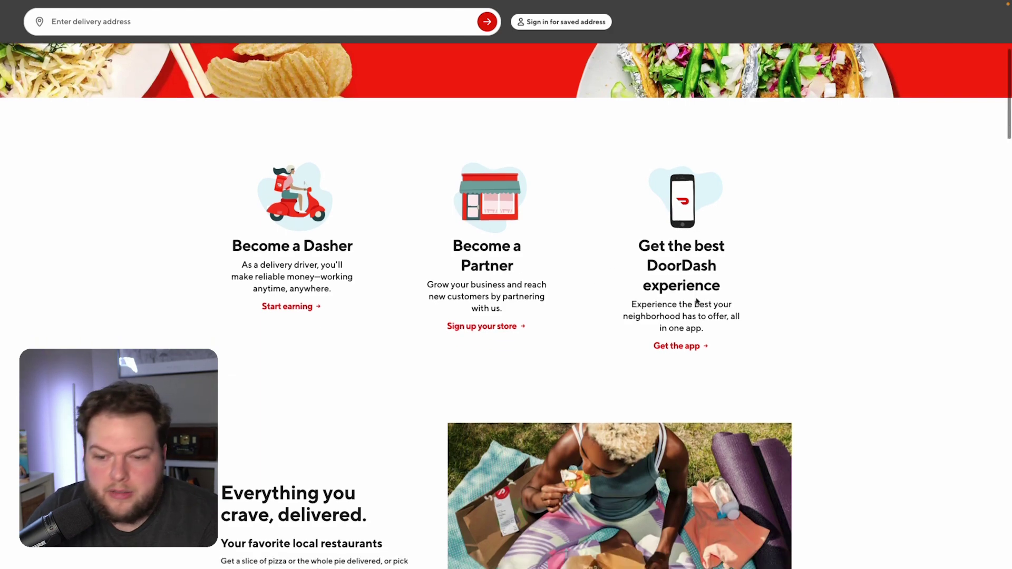
{"action": "scroll", "coordinate": [697, 301], "scroll_direction": "down", "scroll_amount": 20}
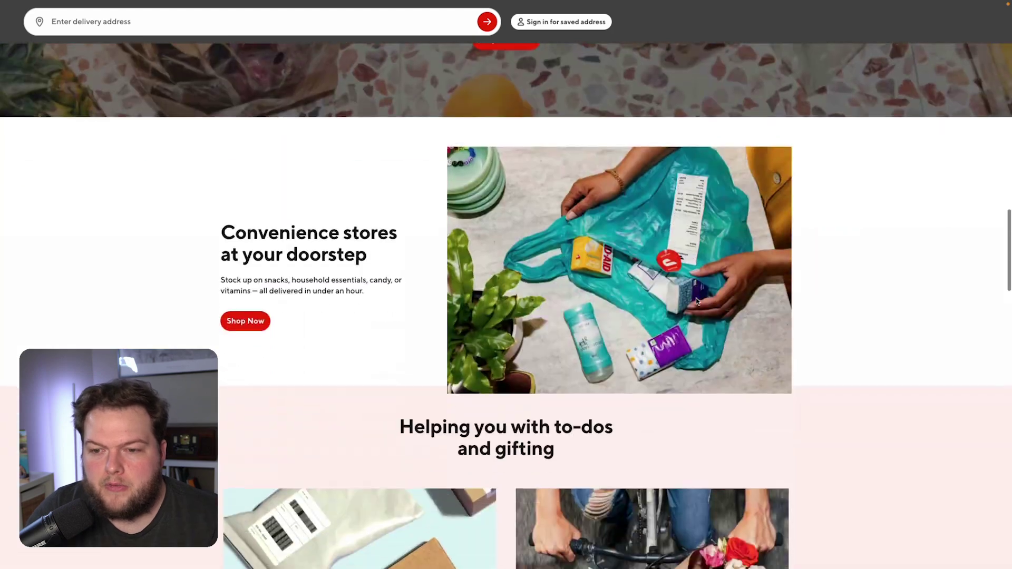
{"action": "scroll", "coordinate": [697, 301], "scroll_direction": "down", "scroll_amount": 7}
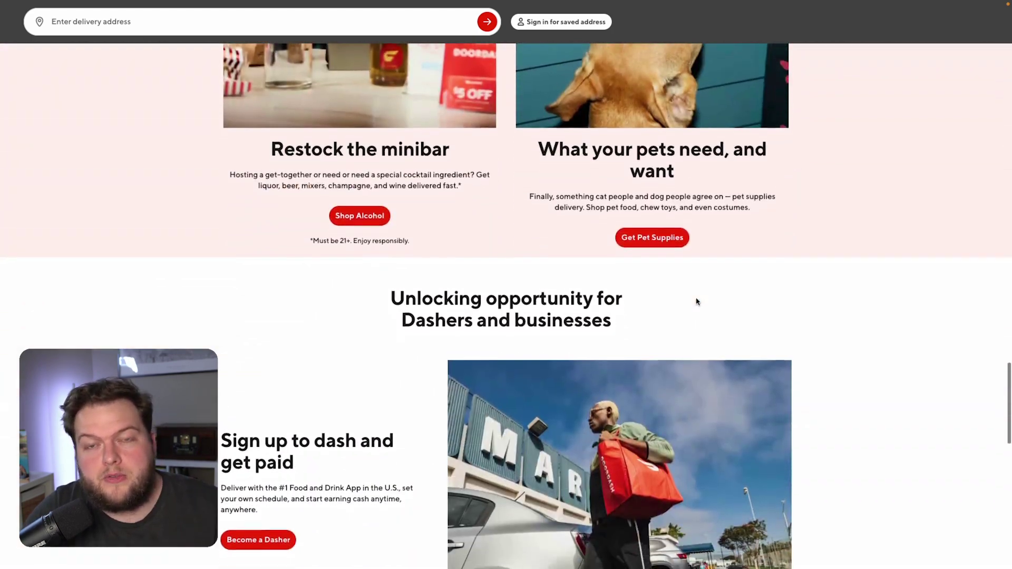
{"action": "scroll", "coordinate": [697, 302], "scroll_direction": "down", "scroll_amount": 6}
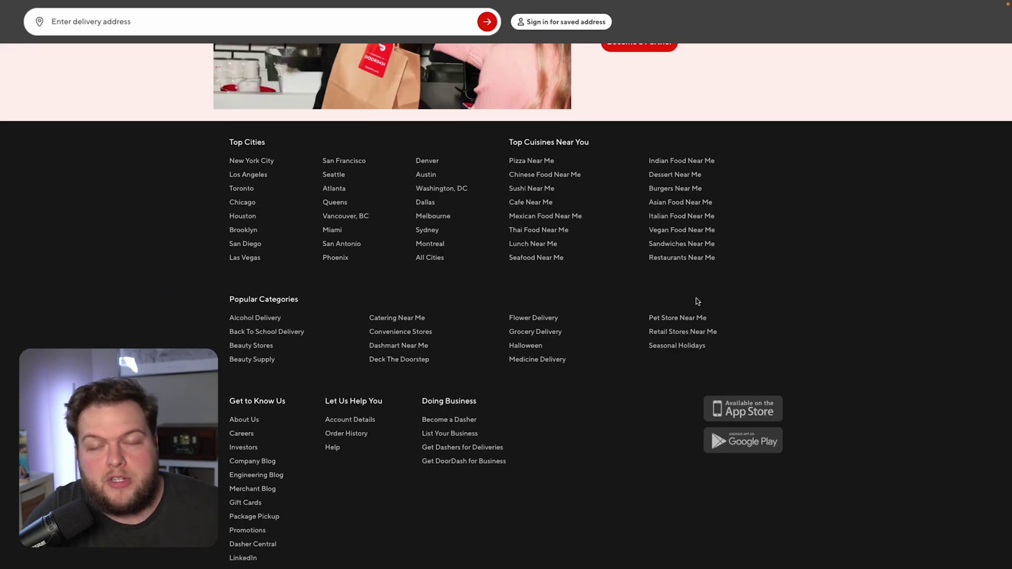
{"action": "scroll", "coordinate": [696, 298], "scroll_direction": "up", "scroll_amount": 20}
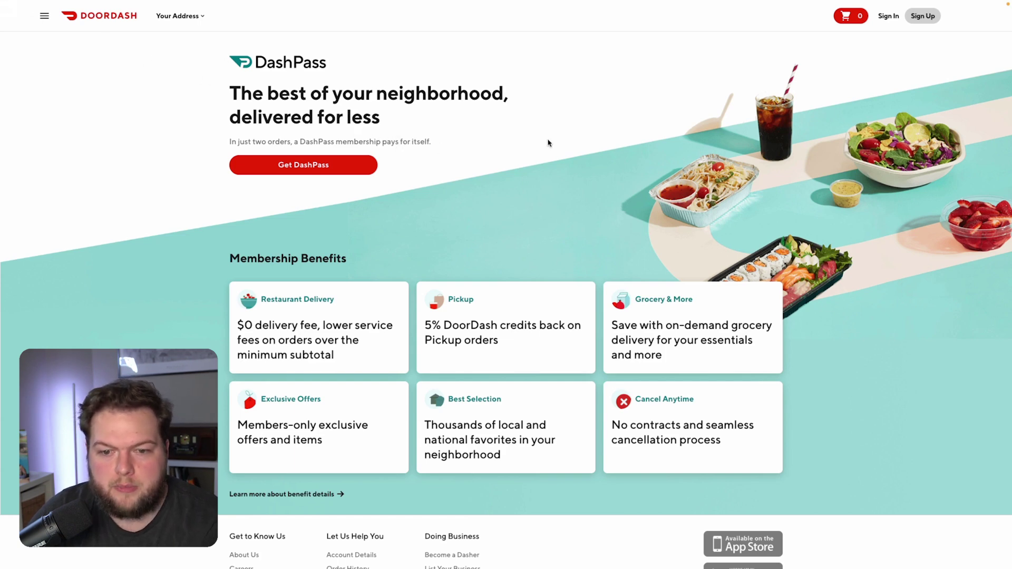
- Scroll the DashPass page down toward its footer and back up
{"action": "scroll", "coordinate": [548, 143], "scroll_direction": "down", "scroll_amount": 3}
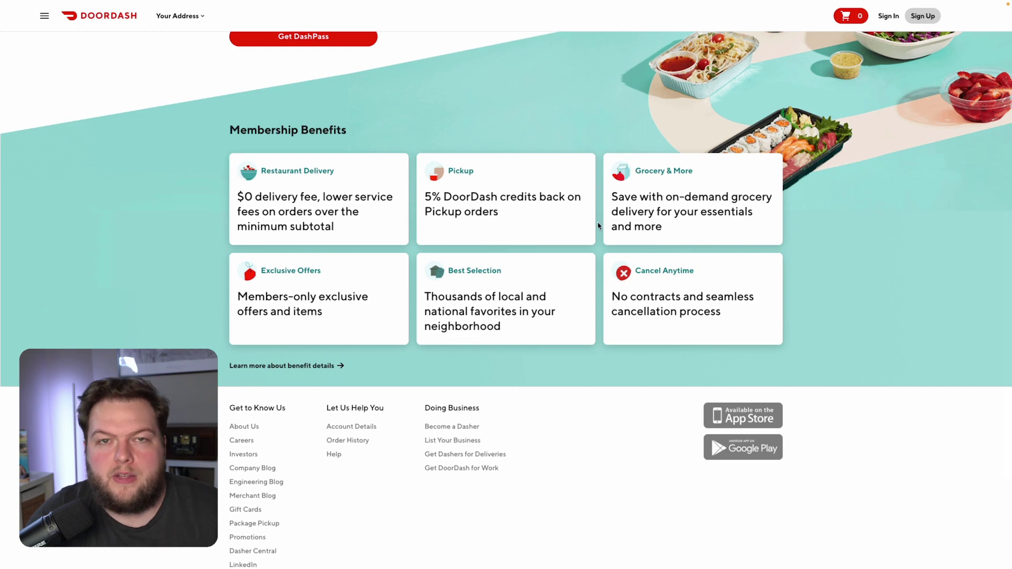
{"action": "scroll", "coordinate": [599, 226], "scroll_direction": "up", "scroll_amount": 3}
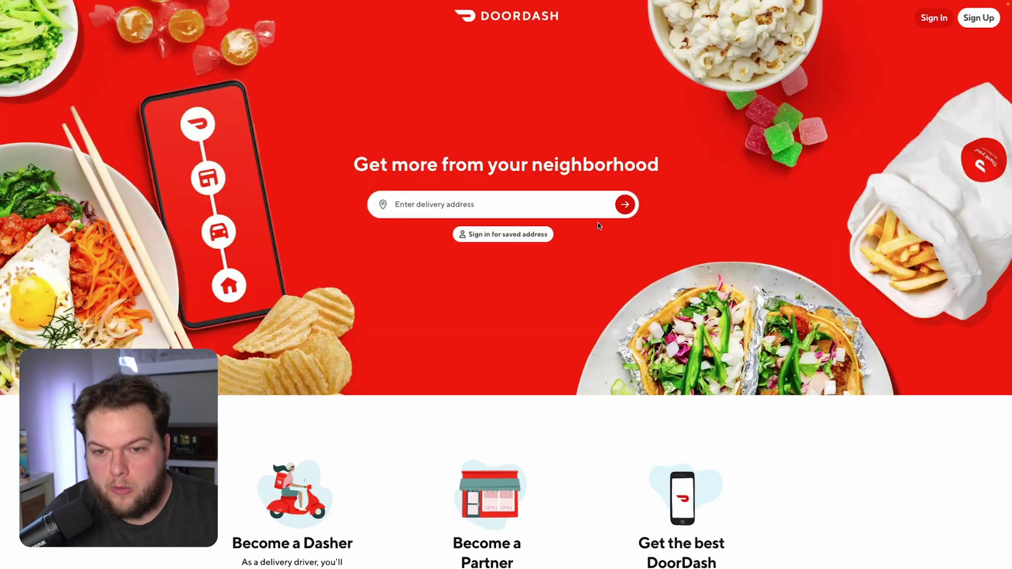
- Scroll down through the home page's grocery sections and back up
{"action": "scroll", "coordinate": [598, 226], "scroll_direction": "down", "scroll_amount": 15}
{"action": "scroll", "coordinate": [598, 225], "scroll_direction": "down", "scroll_amount": 10}
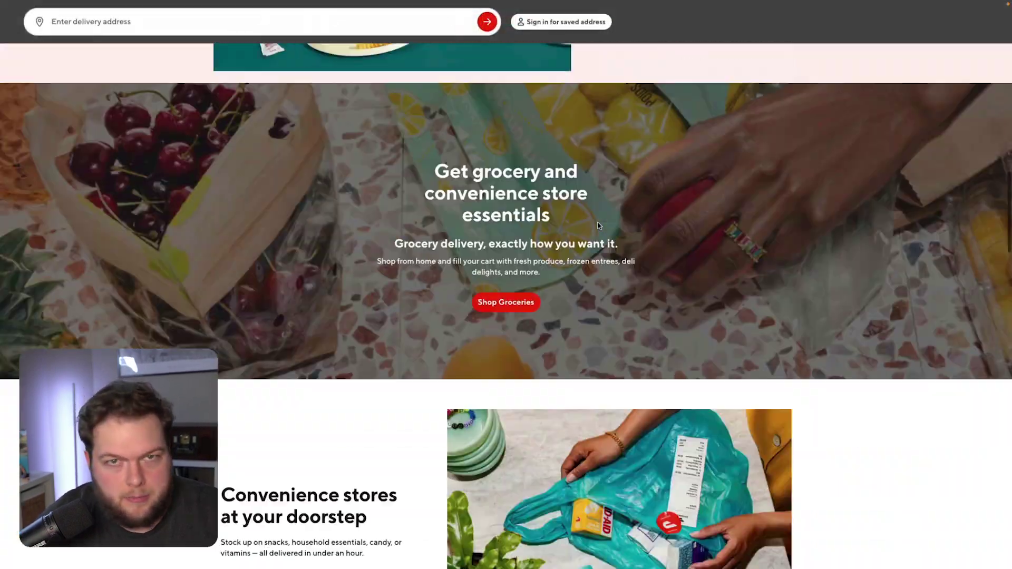
{"action": "scroll", "coordinate": [598, 226], "scroll_direction": "up", "scroll_amount": 20}
{"action": "scroll", "coordinate": [598, 225], "scroll_direction": "up", "scroll_amount": 2}
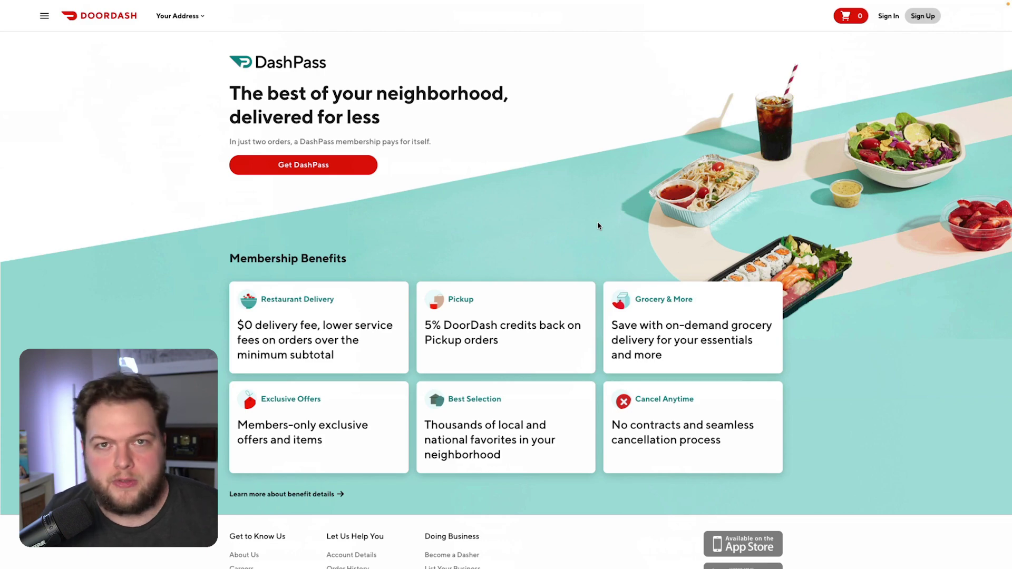
- Scroll the DashPass page down and back up
{"action": "scroll", "coordinate": [598, 226], "scroll_direction": "down", "scroll_amount": 5}
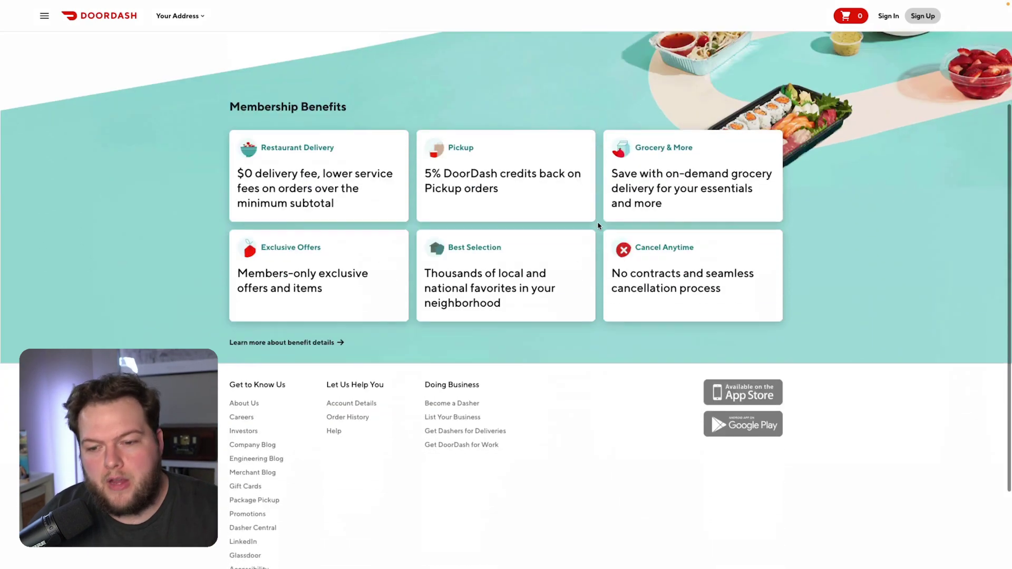
{"action": "scroll", "coordinate": [598, 226], "scroll_direction": "up", "scroll_amount": 5}
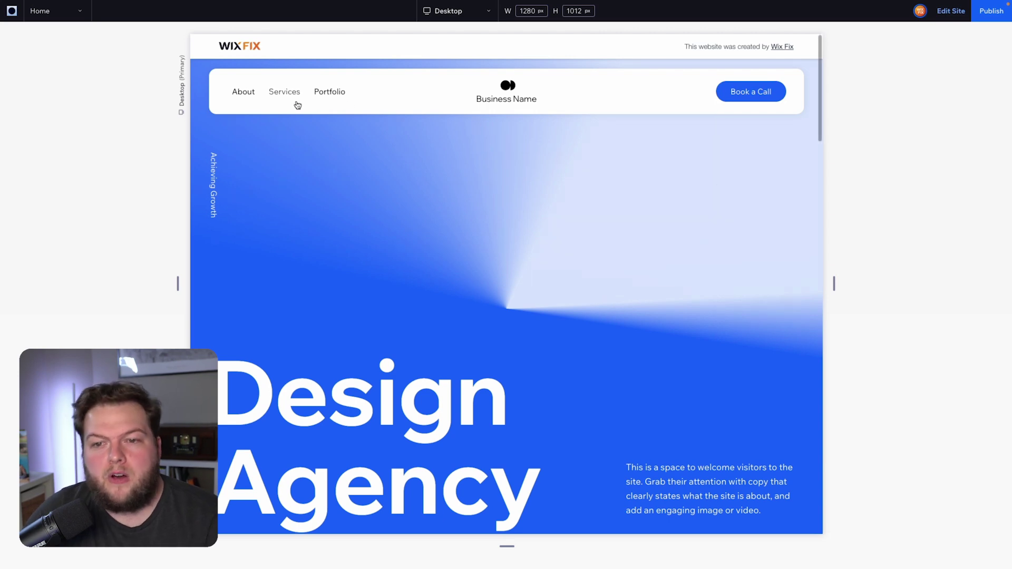
- Highlight the Design Agency heading and part of the welcome paragraph, then clear the selection
{"action": "scroll", "coordinate": [606, 90], "scroll_direction": "down", "scroll_amount": 1}
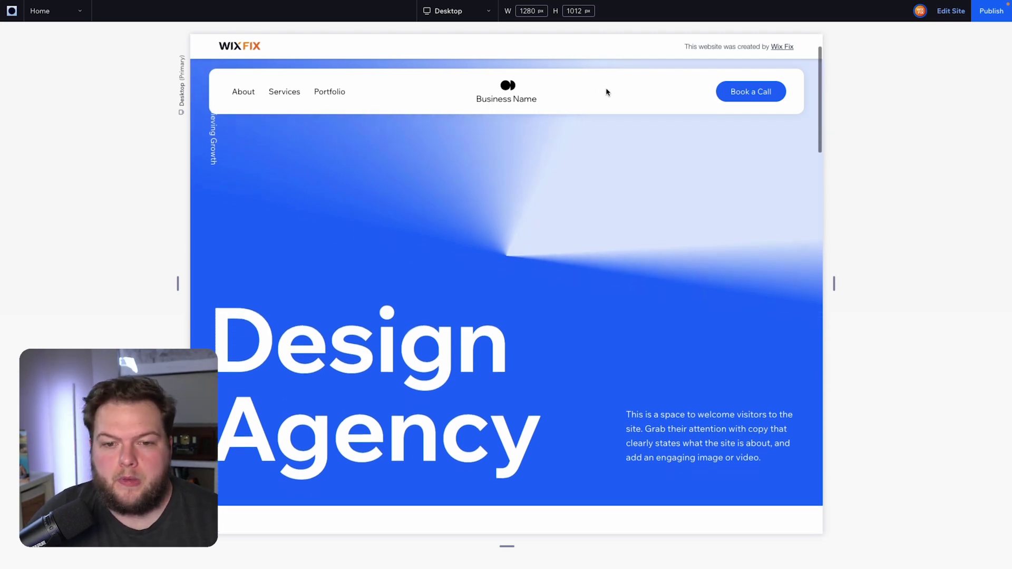
{"action": "left_click_drag", "start_coordinate": [222, 327], "coordinate": [531, 415]}
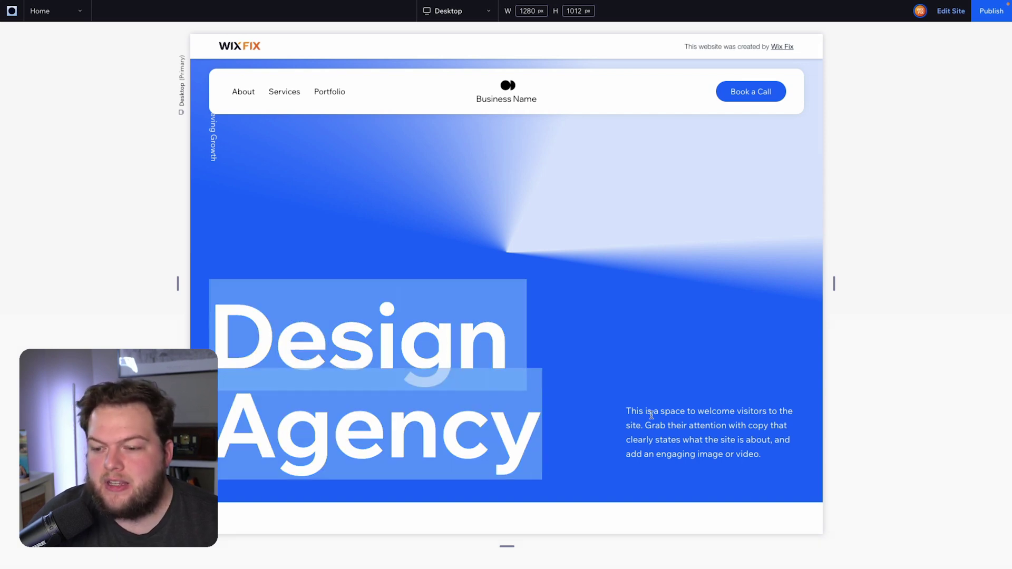
{"action": "left_click_drag", "start_coordinate": [644, 412], "coordinate": [767, 467]}
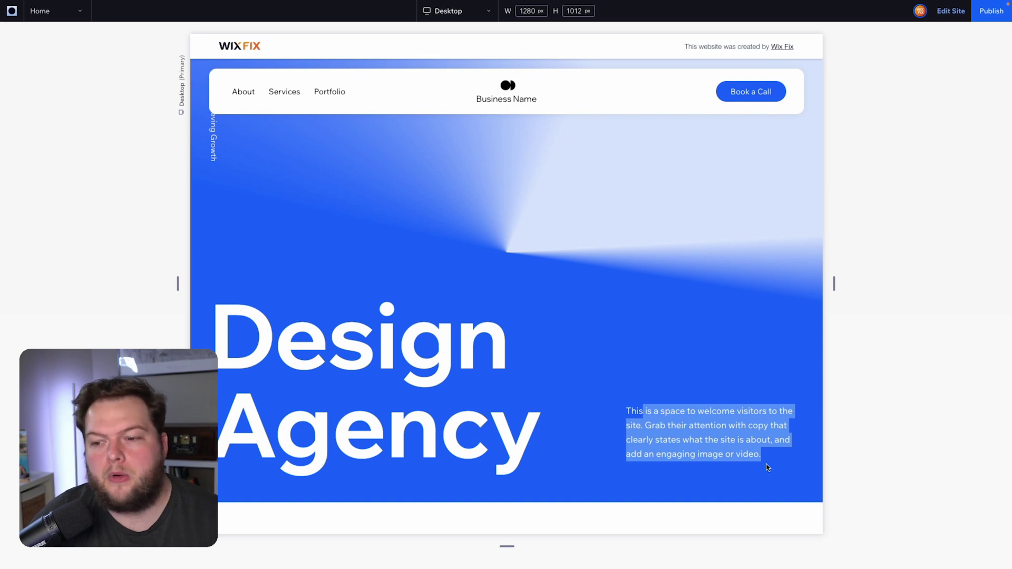
{"action": "left_click", "coordinate": [663, 427]}
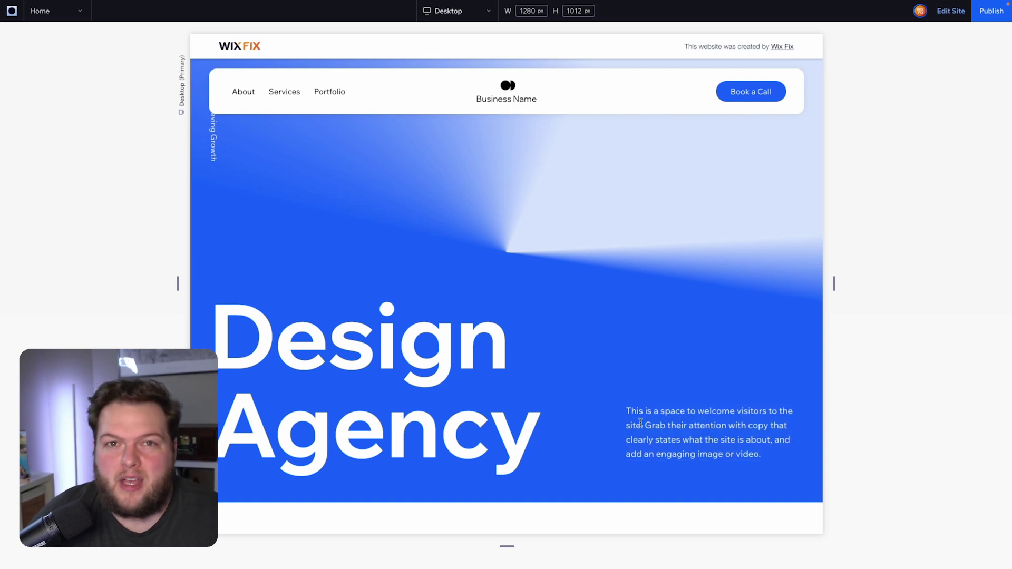
- Scroll to Our Services, highlight its heading, then clear the highlight
{"action": "scroll", "coordinate": [640, 423], "scroll_direction": "down", "scroll_amount": 2}
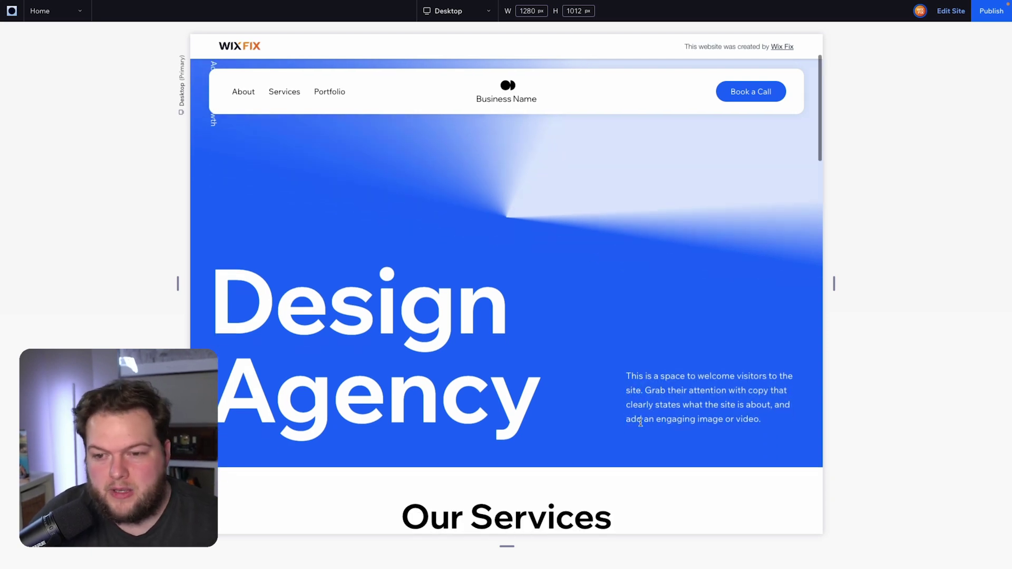
{"action": "scroll", "coordinate": [641, 425], "scroll_direction": "up", "scroll_amount": 3}
{"action": "scroll", "coordinate": [641, 425], "scroll_direction": "down", "scroll_amount": 4}
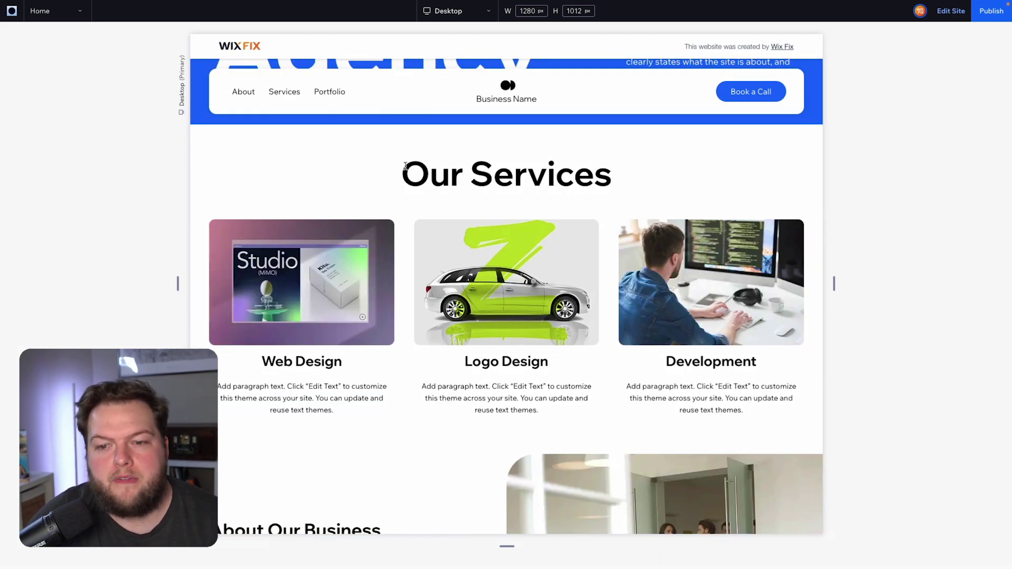
{"action": "left_click_drag", "start_coordinate": [407, 166], "coordinate": [631, 182]}
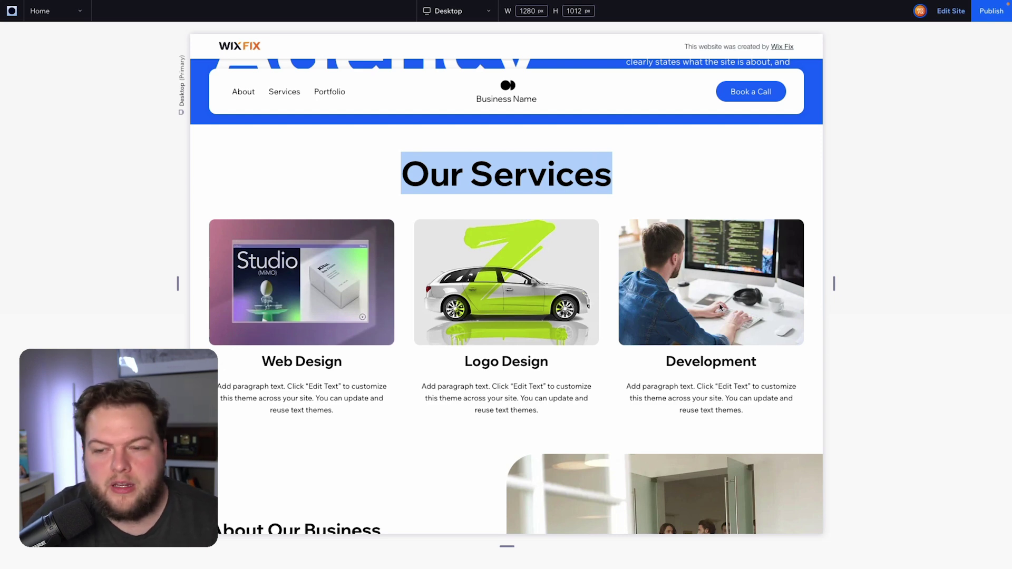
{"action": "scroll", "coordinate": [475, 263], "scroll_direction": "down", "scroll_amount": 6}
{"action": "left_click", "coordinate": [215, 222]}
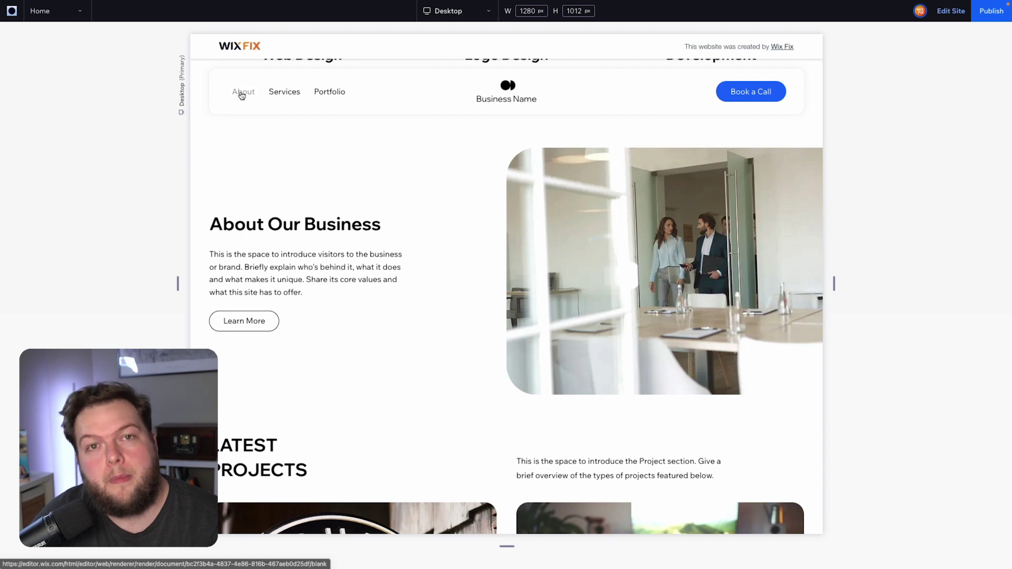
- Scroll to the testimonials and highlight their LOGO, WEB and DEVELOPMENT labels
{"action": "scroll", "coordinate": [420, 174], "scroll_direction": "down", "scroll_amount": 5}
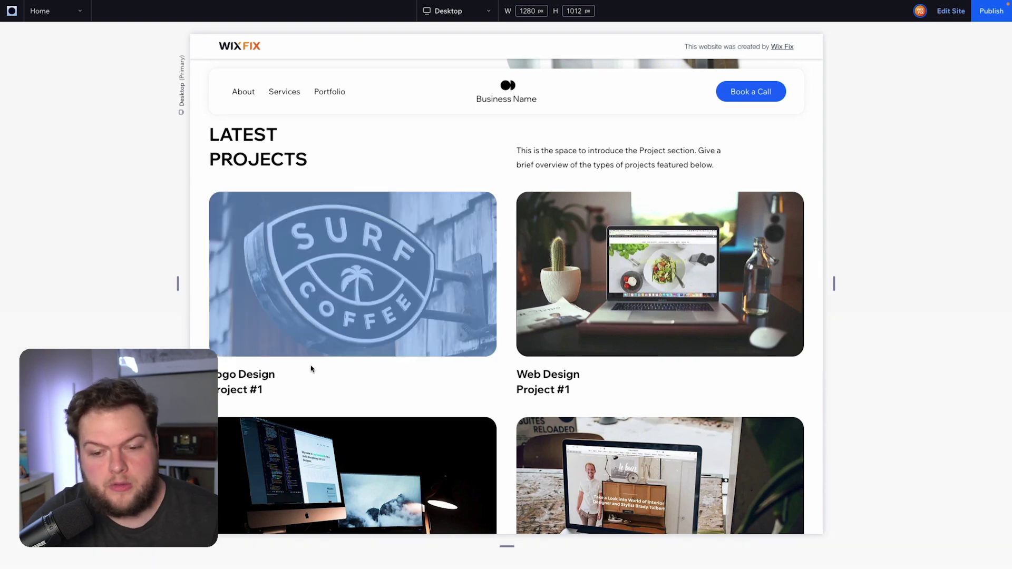
{"action": "scroll", "coordinate": [553, 371], "scroll_direction": "down", "scroll_amount": 3}
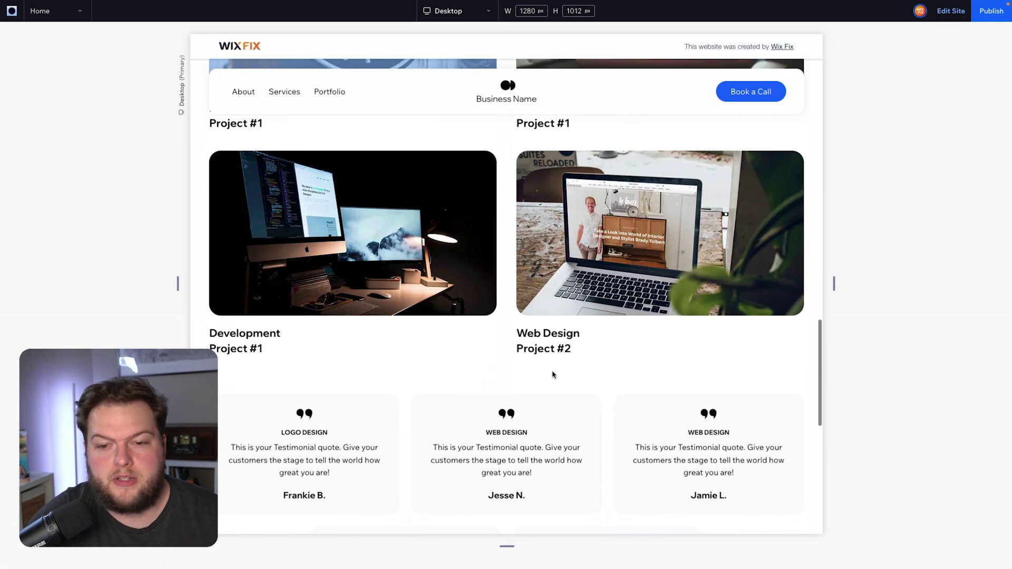
{"action": "scroll", "coordinate": [393, 352], "scroll_direction": "down", "scroll_amount": 1}
{"action": "scroll", "coordinate": [393, 352], "scroll_direction": "down", "scroll_amount": 3}
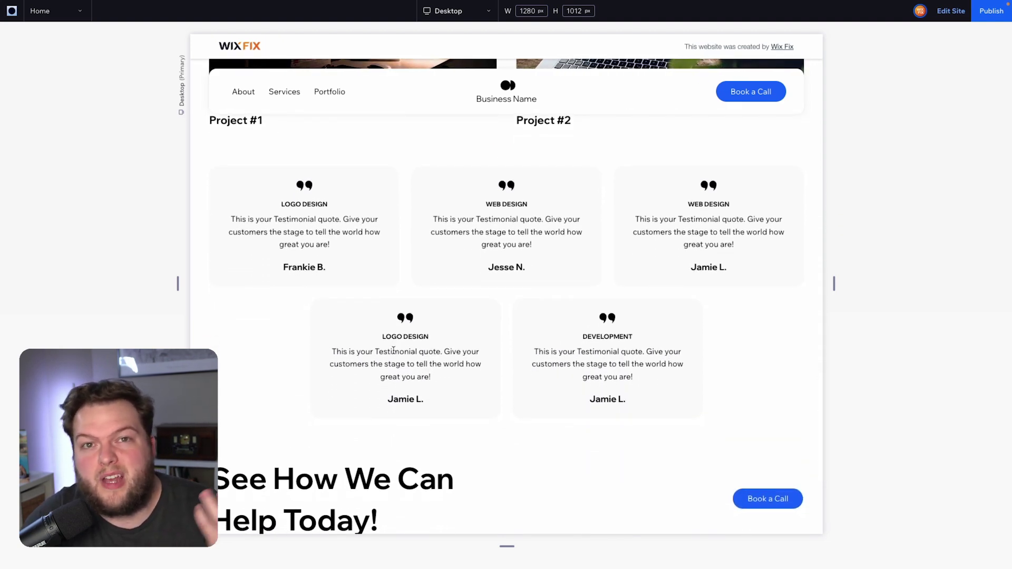
{"action": "double_click", "coordinate": [286, 204]}
{"action": "double_click", "coordinate": [493, 205]}
{"action": "left_click", "coordinate": [617, 335]}
{"action": "double_click", "coordinate": [618, 337]}
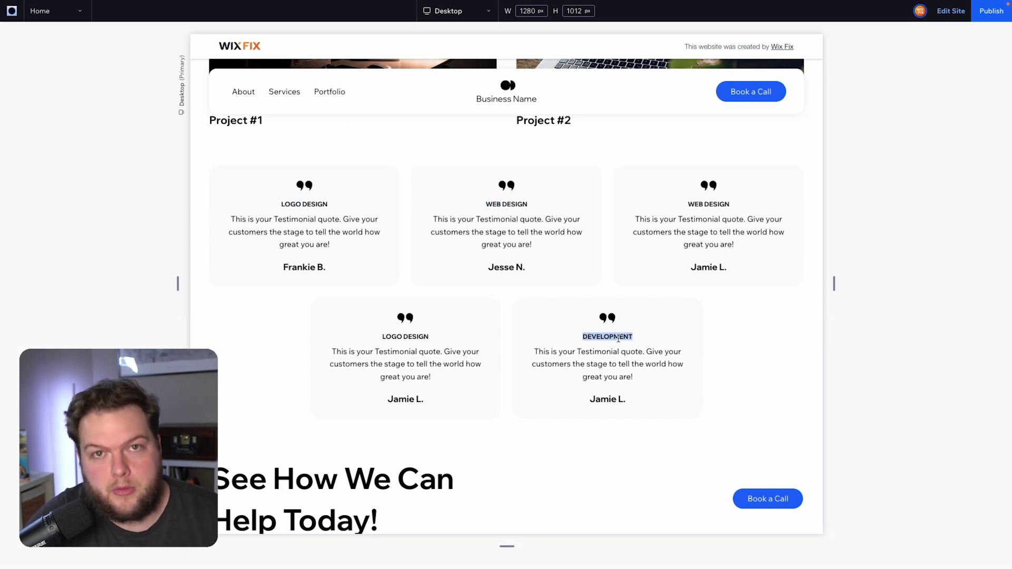
- Highlight the footer's 'See How We Can Help Today!' heading, then use the footer link to return to the top
{"action": "scroll", "coordinate": [204, 238], "scroll_direction": "down", "scroll_amount": 5}
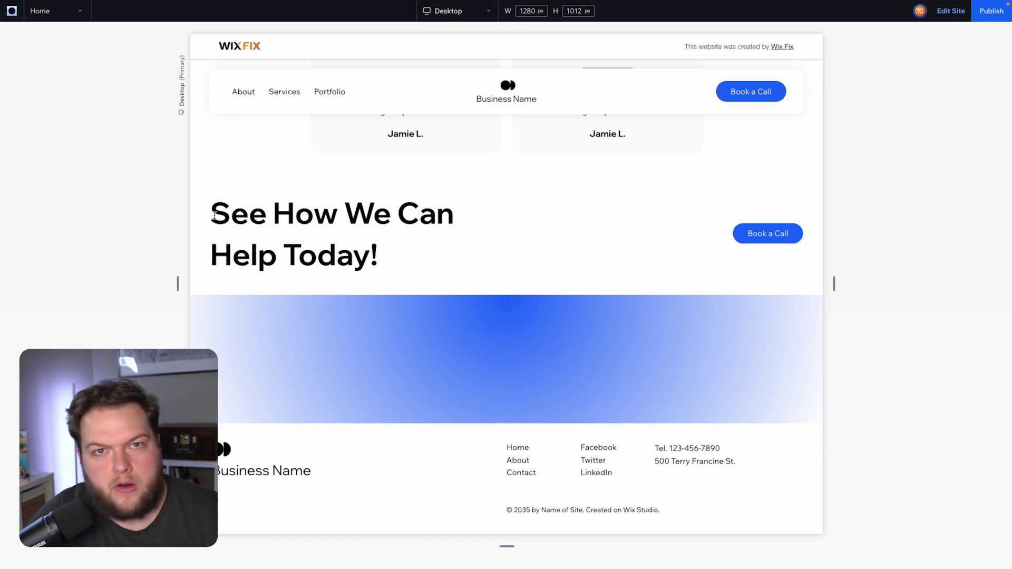
{"action": "left_click_drag", "start_coordinate": [214, 215], "coordinate": [436, 255]}
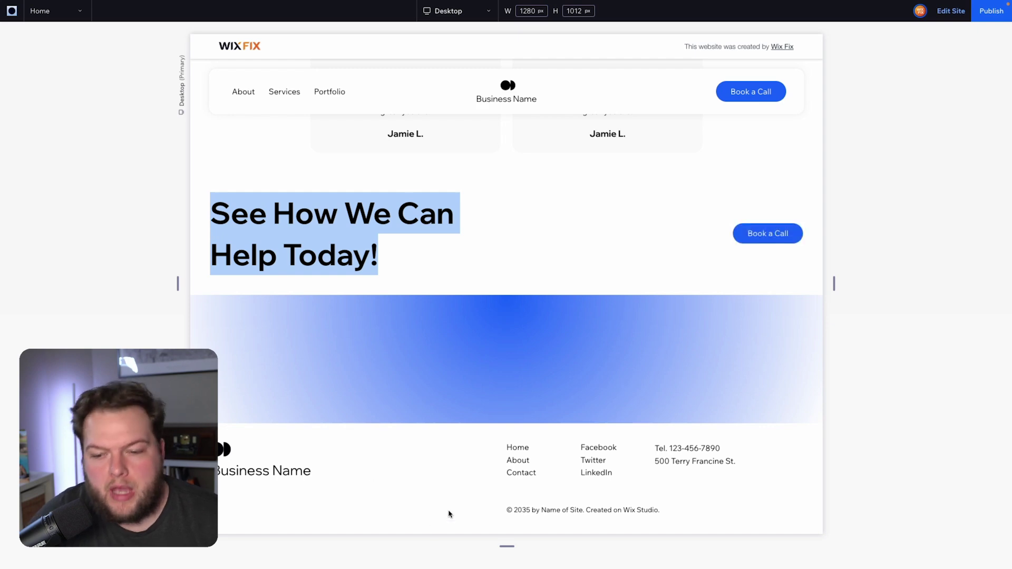
{"action": "left_click", "coordinate": [513, 471]}
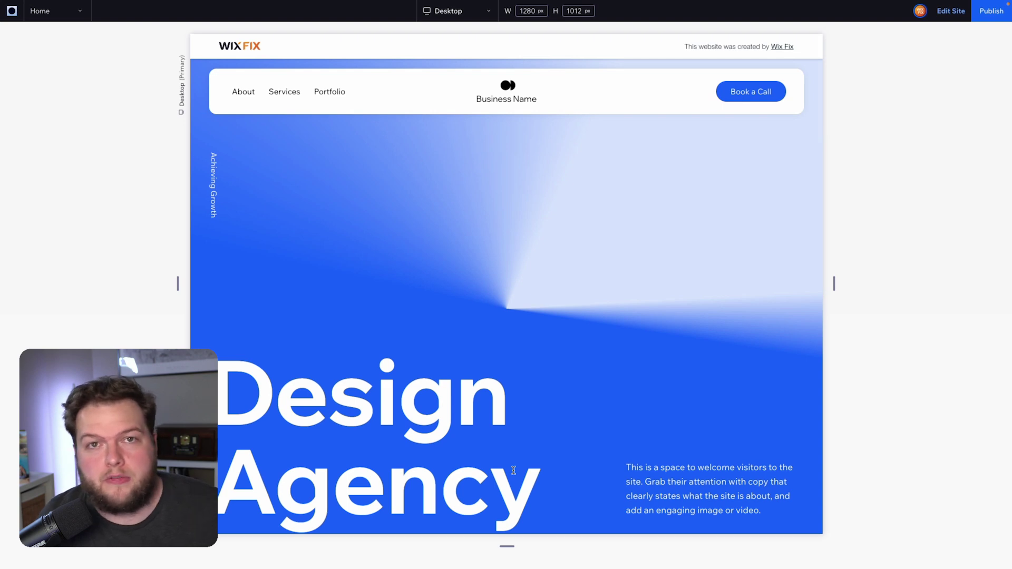
- Scroll the Design Agency homepage down and back up, then open the Home page dropdown
{"action": "scroll", "coordinate": [640, 301], "scroll_direction": "down", "scroll_amount": 15}
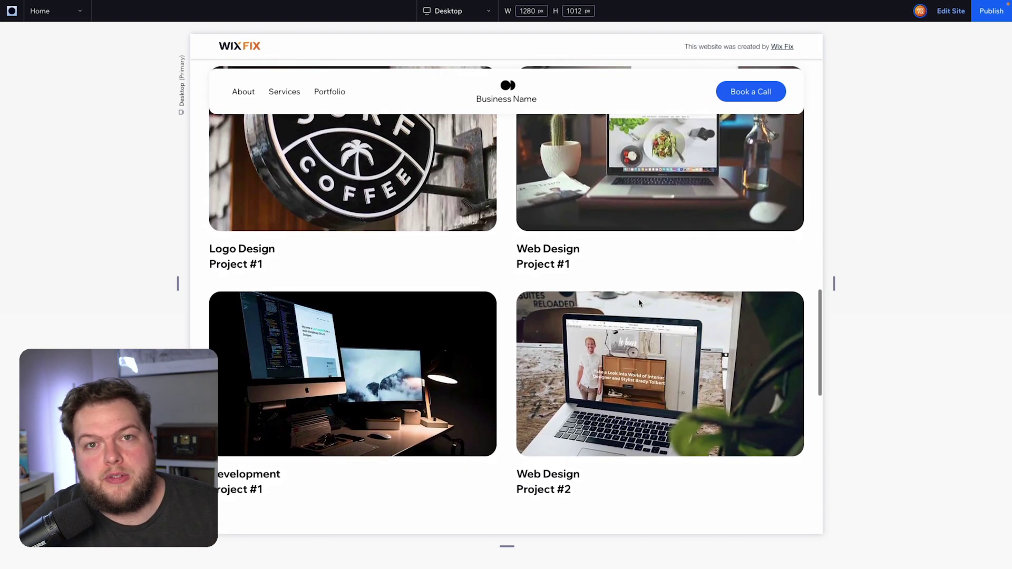
{"action": "scroll", "coordinate": [639, 303], "scroll_direction": "up", "scroll_amount": 20}
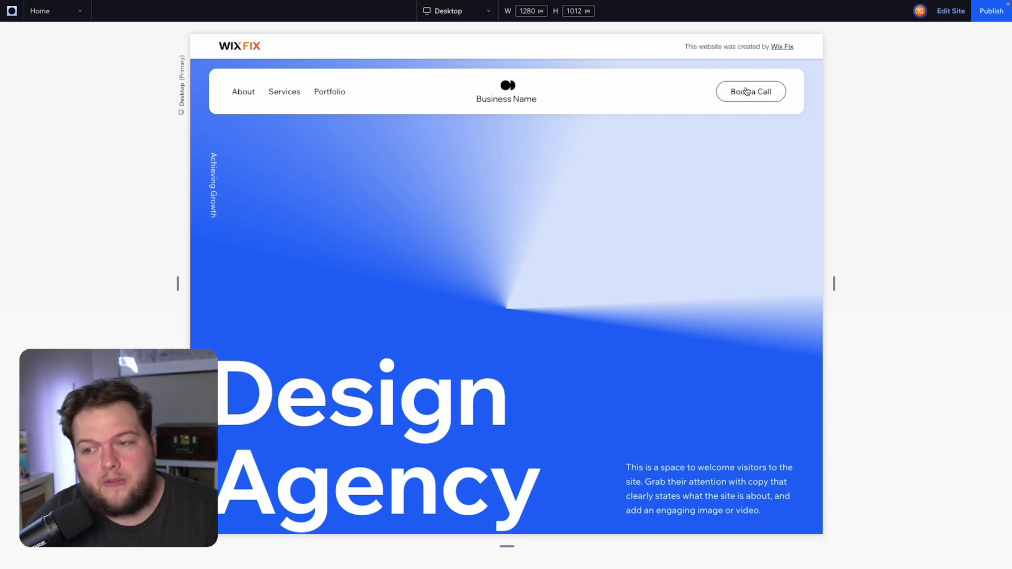
{"action": "scroll", "coordinate": [713, 284], "scroll_direction": "down", "scroll_amount": 15}
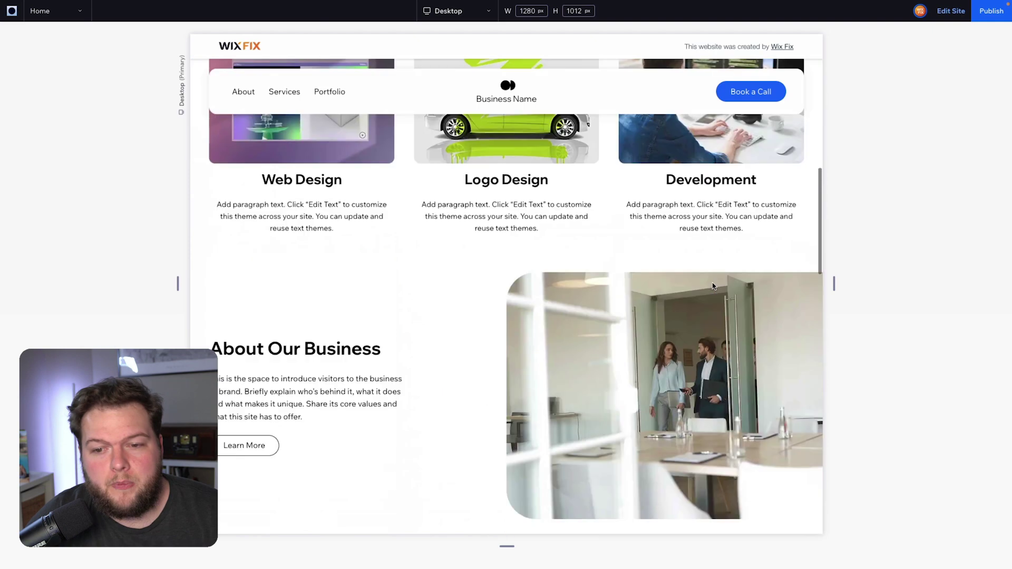
{"action": "scroll", "coordinate": [712, 283], "scroll_direction": "down", "scroll_amount": 2}
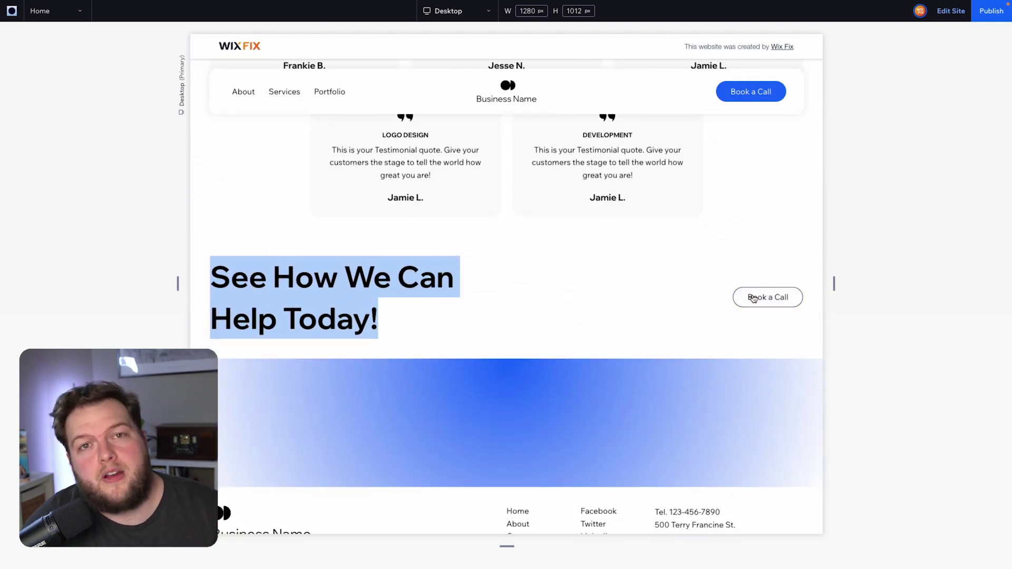
{"action": "scroll", "coordinate": [438, 174], "scroll_direction": "up", "scroll_amount": 15}
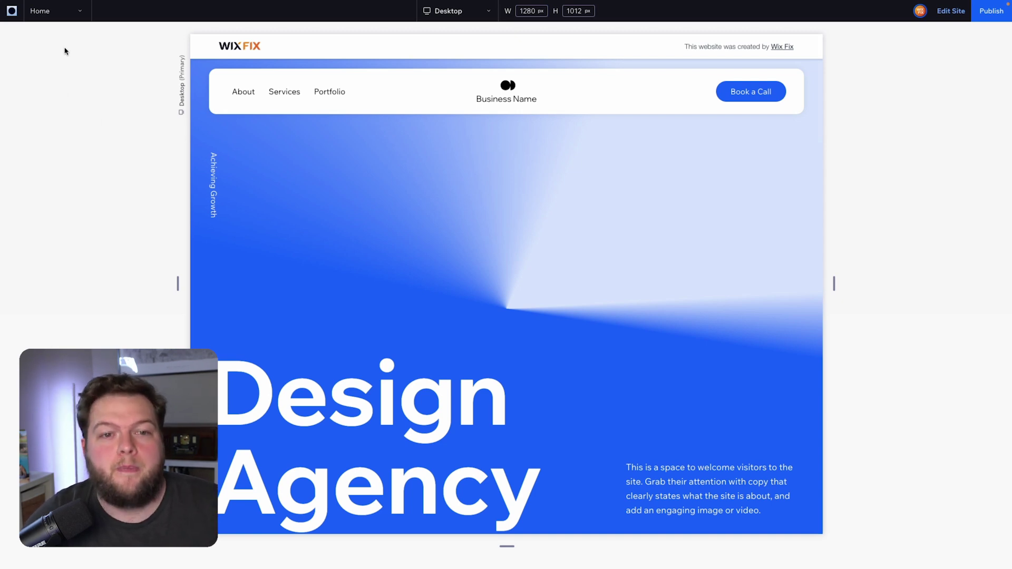
{"action": "left_click", "coordinate": [43, 17]}
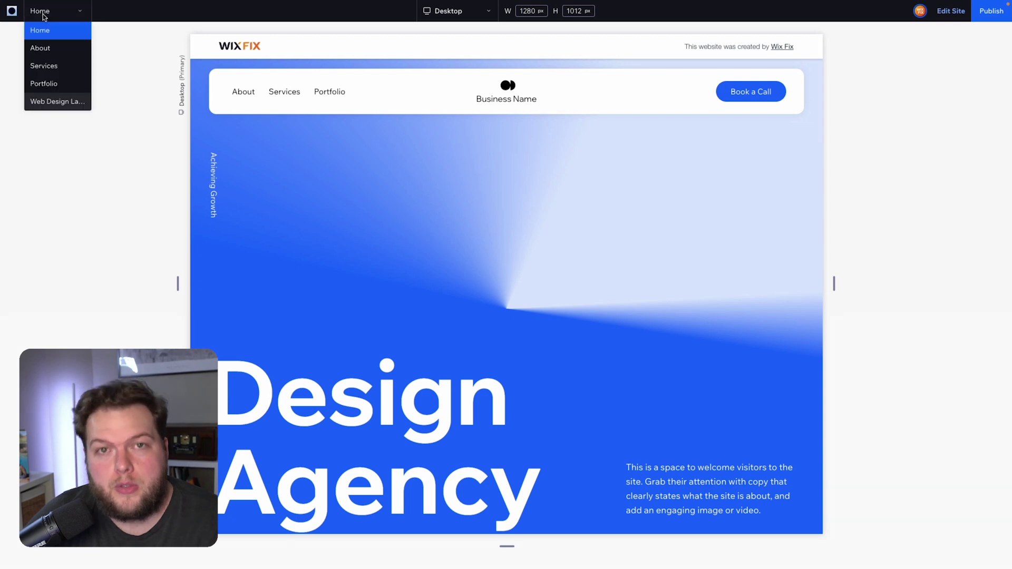
- Choose 'Web Design Landing' from the page dropdown
{"action": "left_click", "coordinate": [57, 101]}
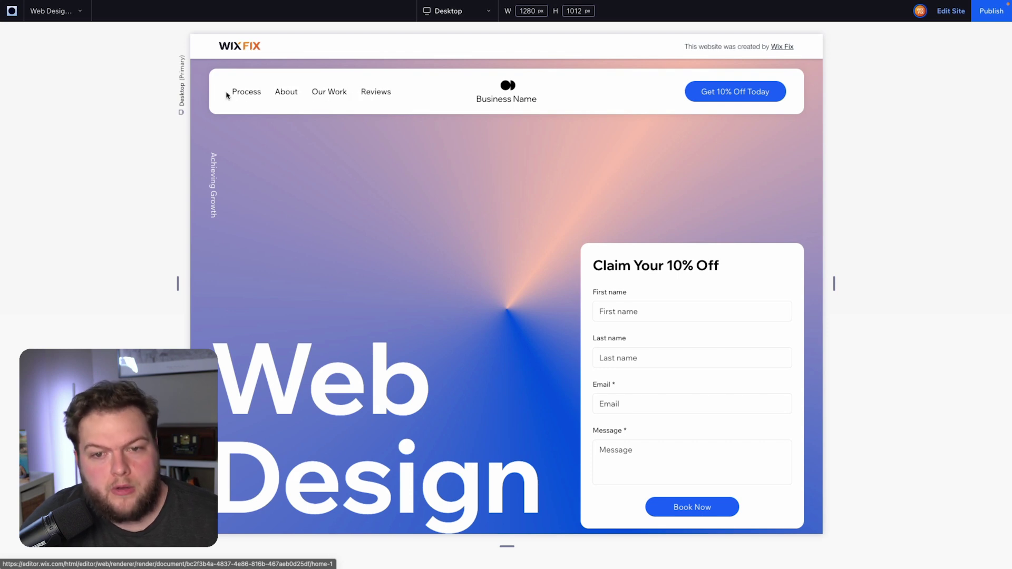
{"action": "left_click", "coordinate": [287, 96]}
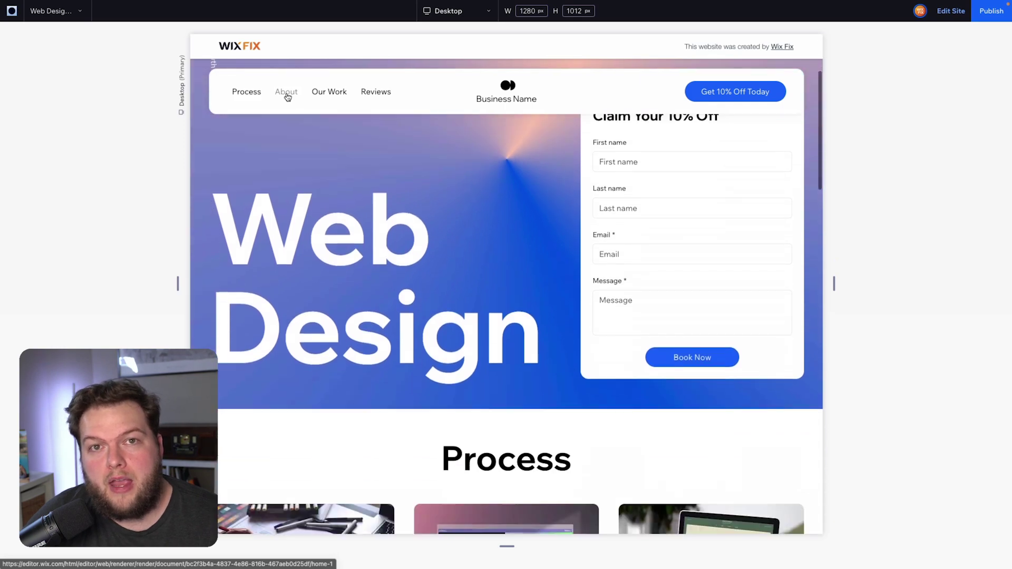
{"action": "scroll", "coordinate": [413, 275], "scroll_direction": "up", "scroll_amount": 5}
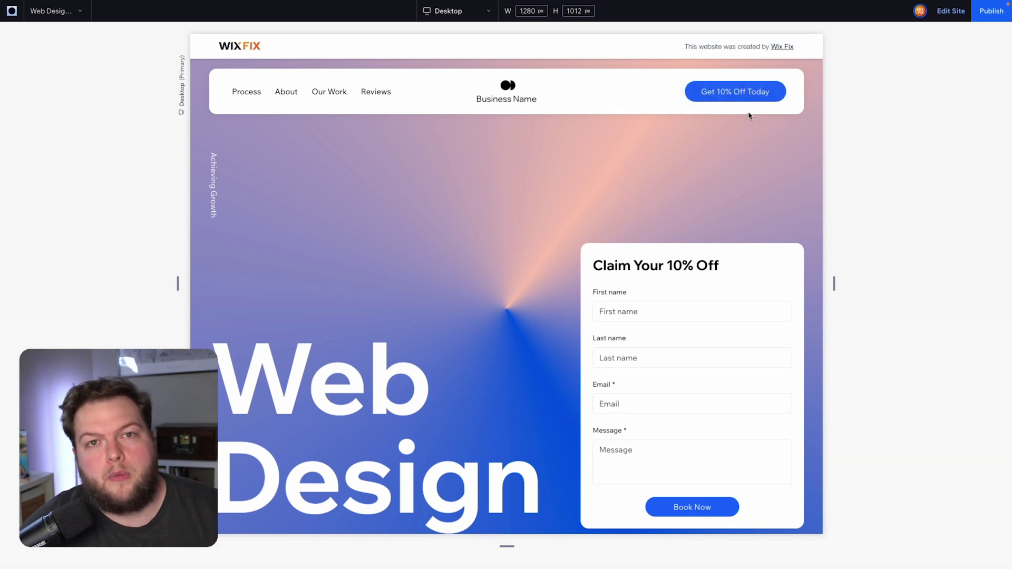
{"action": "scroll", "coordinate": [520, 218], "scroll_direction": "down", "scroll_amount": 2}
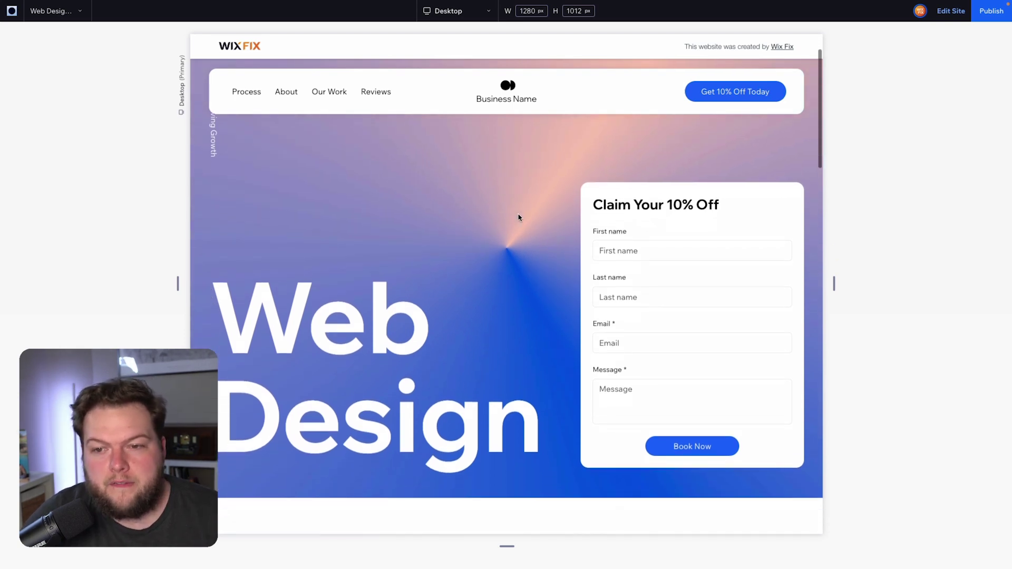
{"action": "left_click_drag", "start_coordinate": [217, 316], "coordinate": [530, 413]}
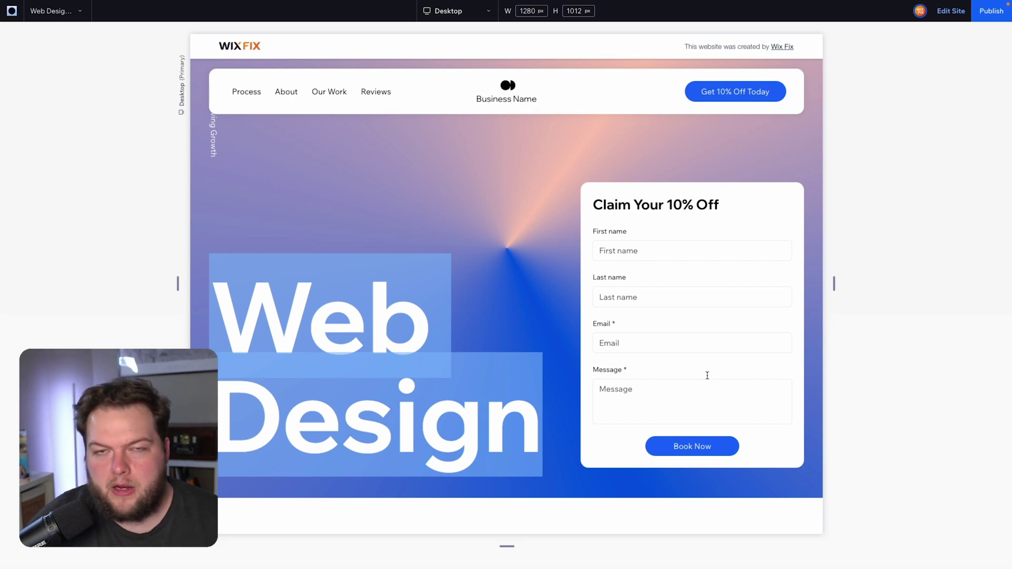
{"action": "left_click", "coordinate": [594, 205]}
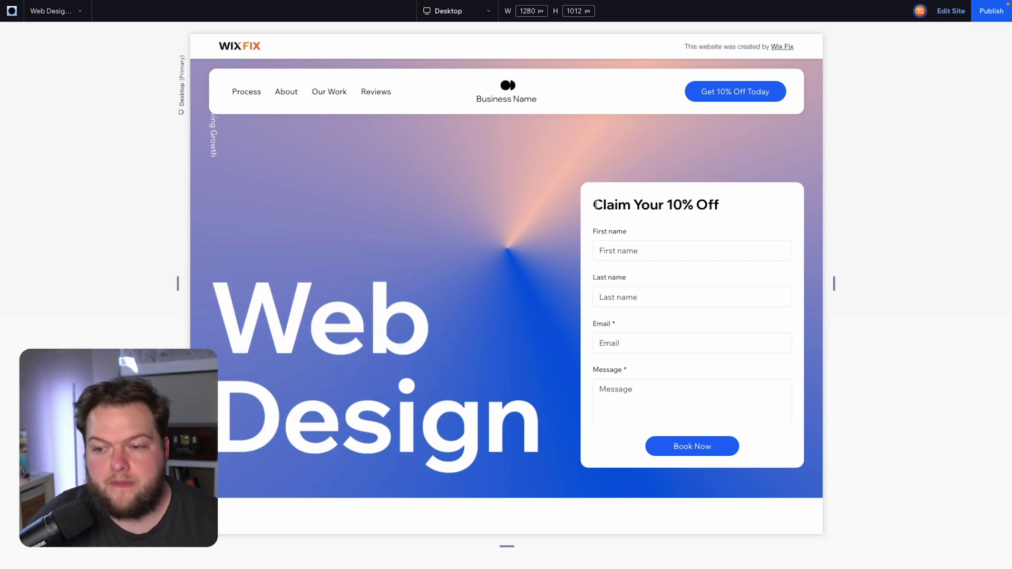
{"action": "left_click_drag", "start_coordinate": [595, 204], "coordinate": [772, 208]}
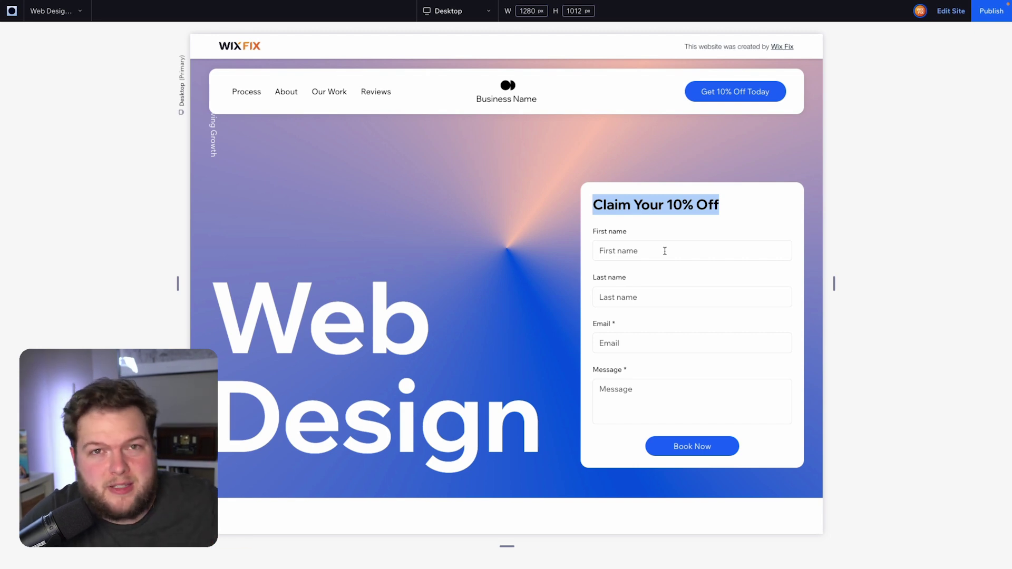
{"action": "scroll", "coordinate": [371, 267], "scroll_direction": "up", "scroll_amount": 2}
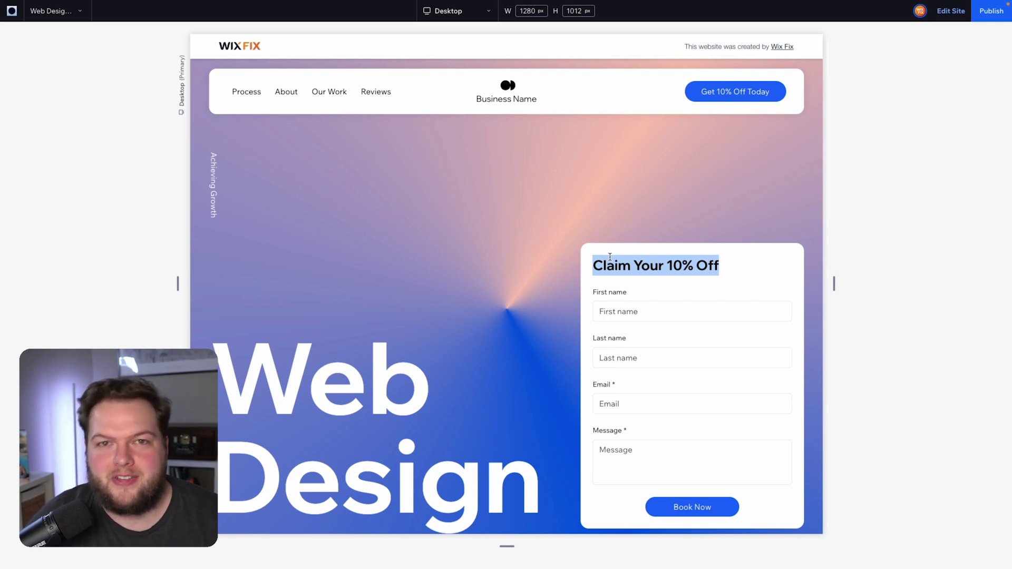
{"action": "left_click", "coordinate": [517, 214]}
{"action": "scroll", "coordinate": [518, 215], "scroll_direction": "down", "scroll_amount": 1}
{"action": "scroll", "coordinate": [516, 214], "scroll_direction": "down", "scroll_amount": 1}
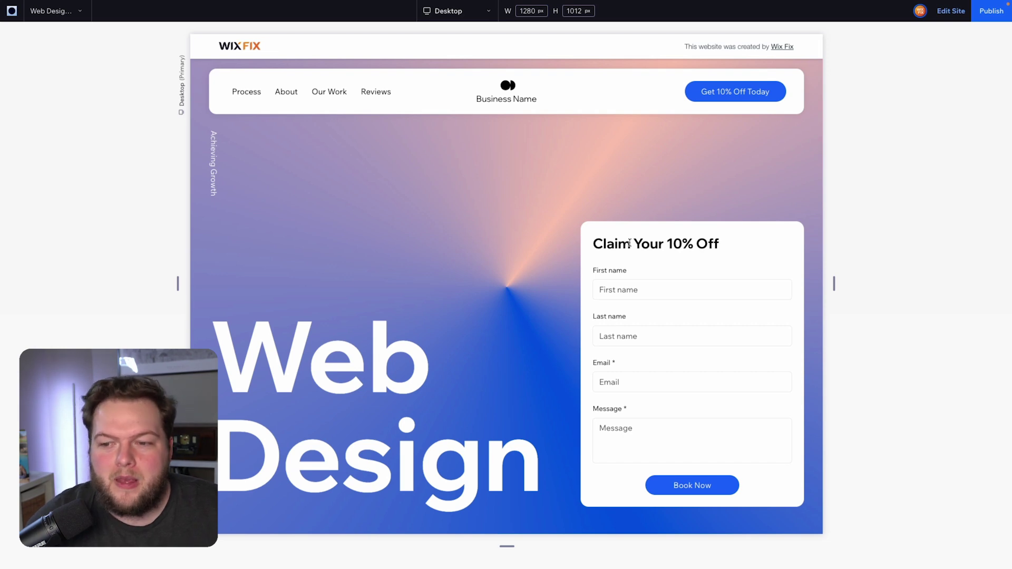
{"action": "left_click_drag", "start_coordinate": [592, 243], "coordinate": [720, 237]}
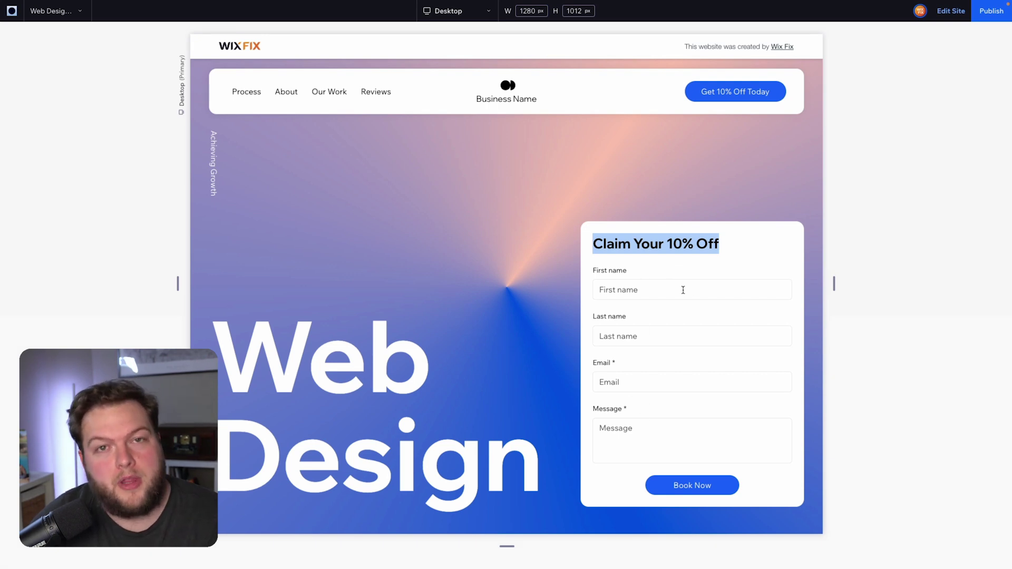
{"action": "scroll", "coordinate": [540, 269], "scroll_direction": "down", "scroll_amount": 5}
- Scroll to the Process section and highlight its heading, including the word Process
{"action": "scroll", "coordinate": [541, 272], "scroll_direction": "down", "scroll_amount": 3}
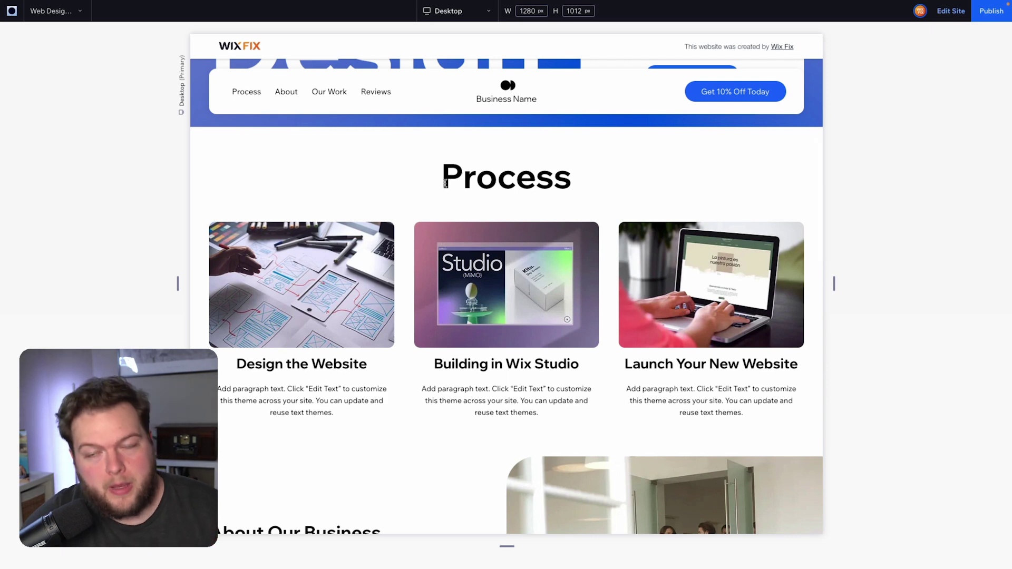
{"action": "left_click_drag", "start_coordinate": [444, 182], "coordinate": [605, 177]}
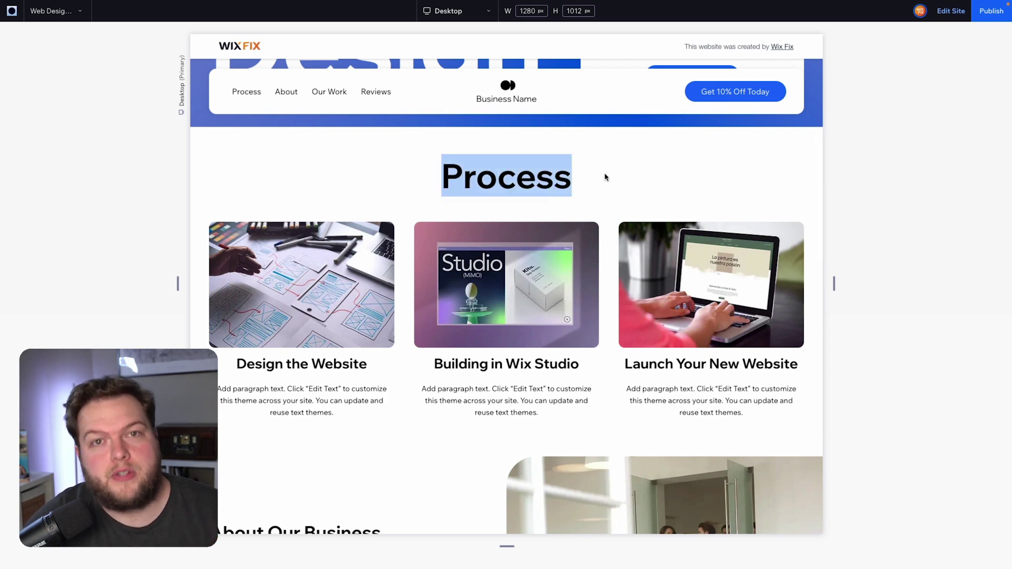
{"action": "left_click", "coordinate": [606, 176]}
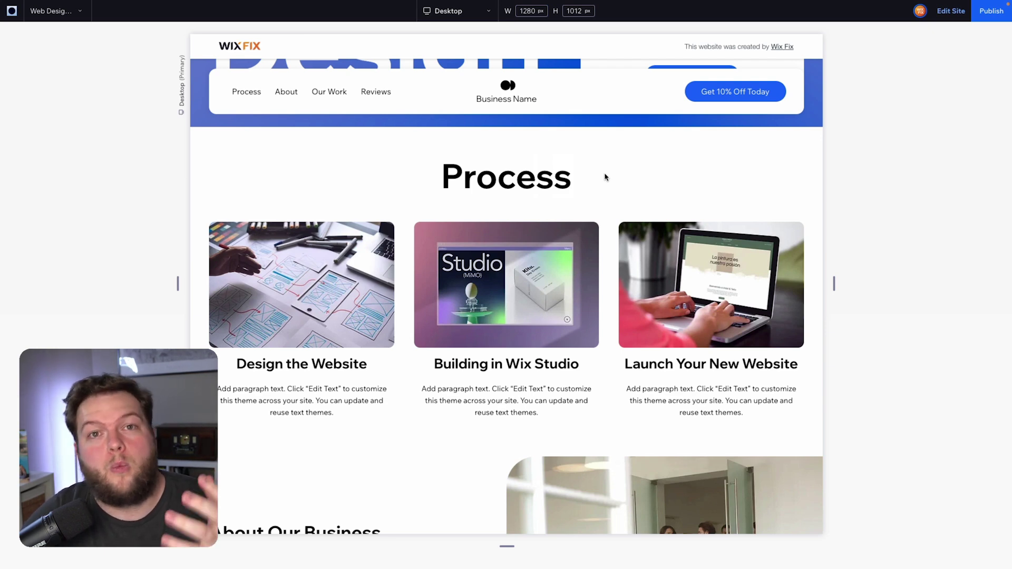
{"action": "double_click", "coordinate": [490, 184]}
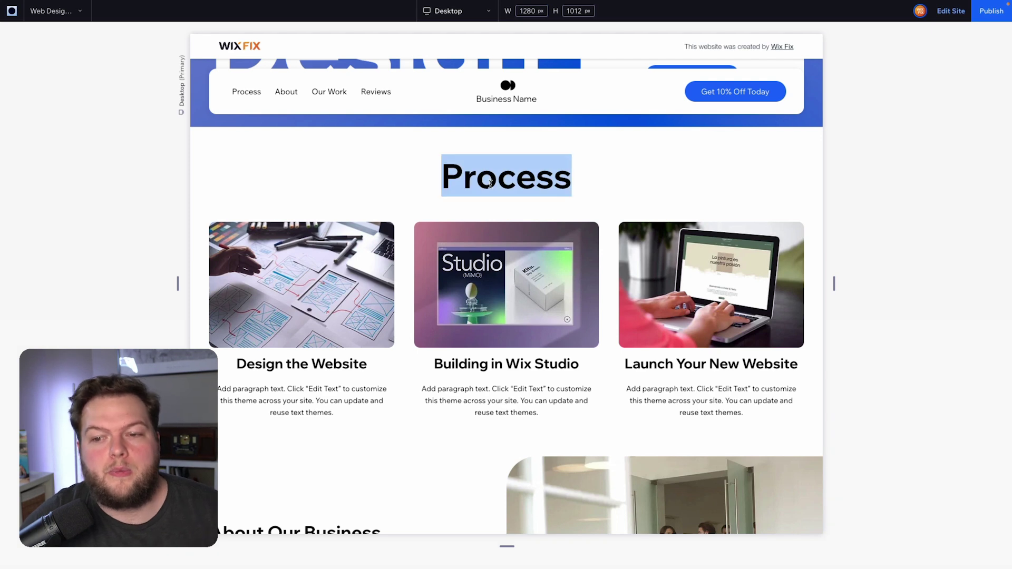
- Highlight the Building in Wix Studio and Launch Your New Website step titles, then scroll to About Our Business
{"action": "double_click", "coordinate": [299, 365]}
{"action": "double_click", "coordinate": [504, 363]}
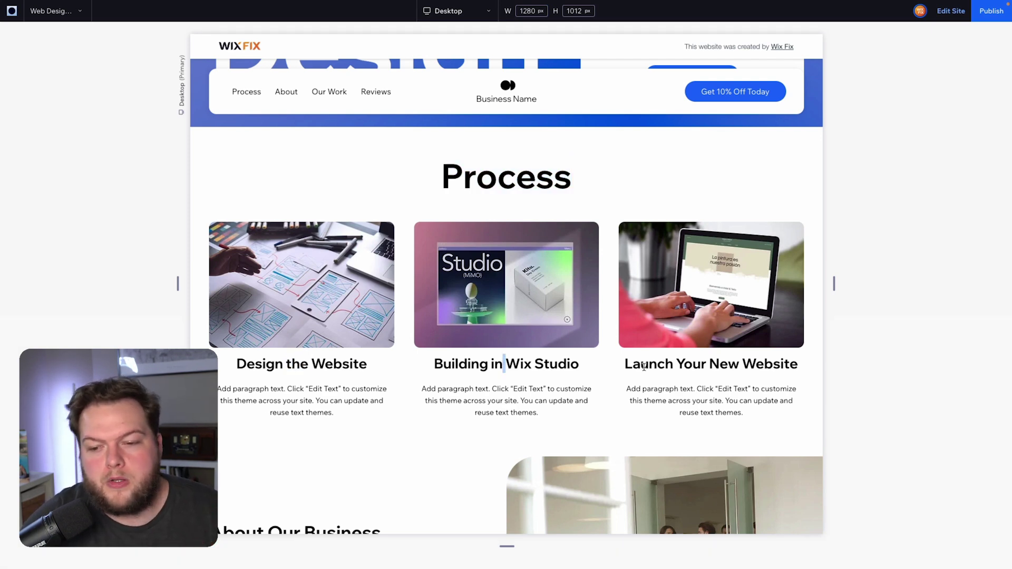
{"action": "double_click", "coordinate": [674, 363]}
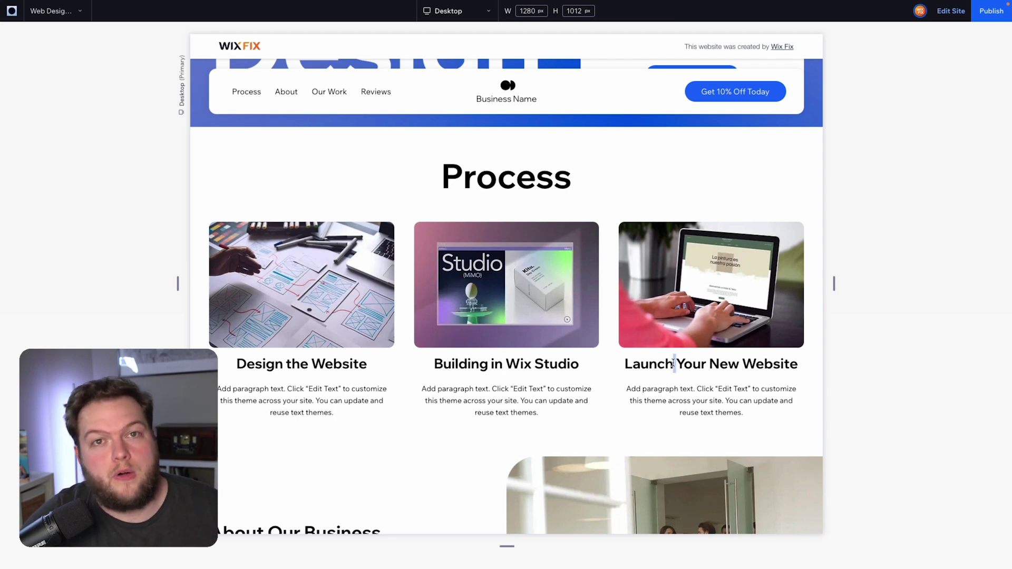
{"action": "left_click", "coordinate": [326, 359]}
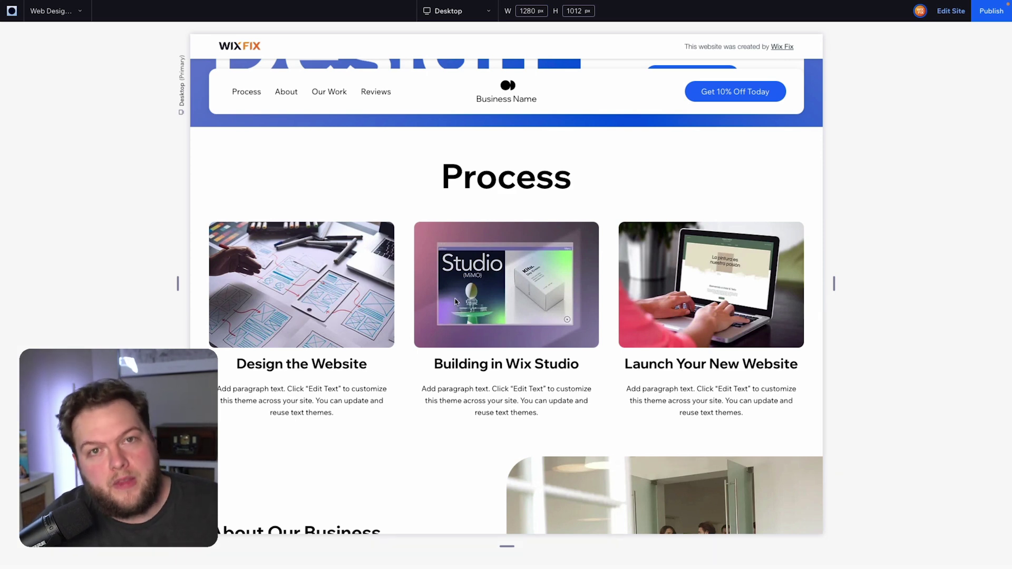
{"action": "left_click_drag", "start_coordinate": [439, 173], "coordinate": [617, 167]}
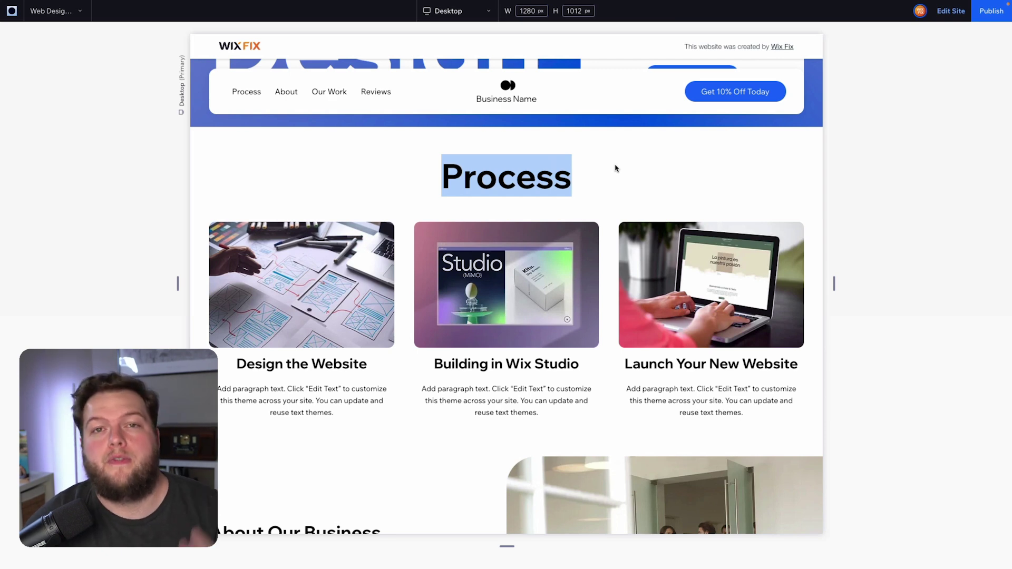
{"action": "left_click", "coordinate": [585, 163]}
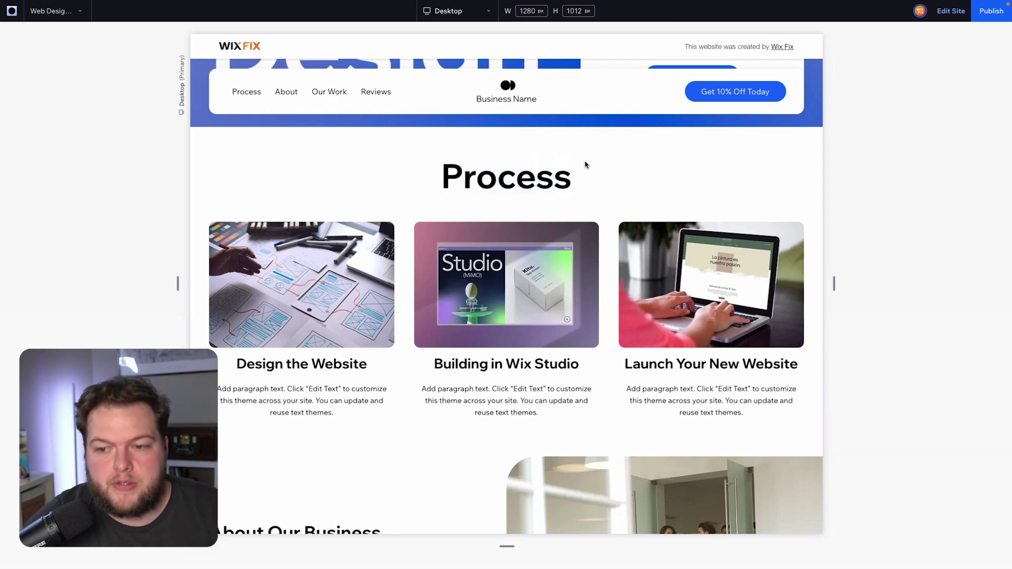
{"action": "scroll", "coordinate": [585, 165], "scroll_direction": "down", "scroll_amount": 2}
{"action": "scroll", "coordinate": [585, 165], "scroll_direction": "down", "scroll_amount": 4}
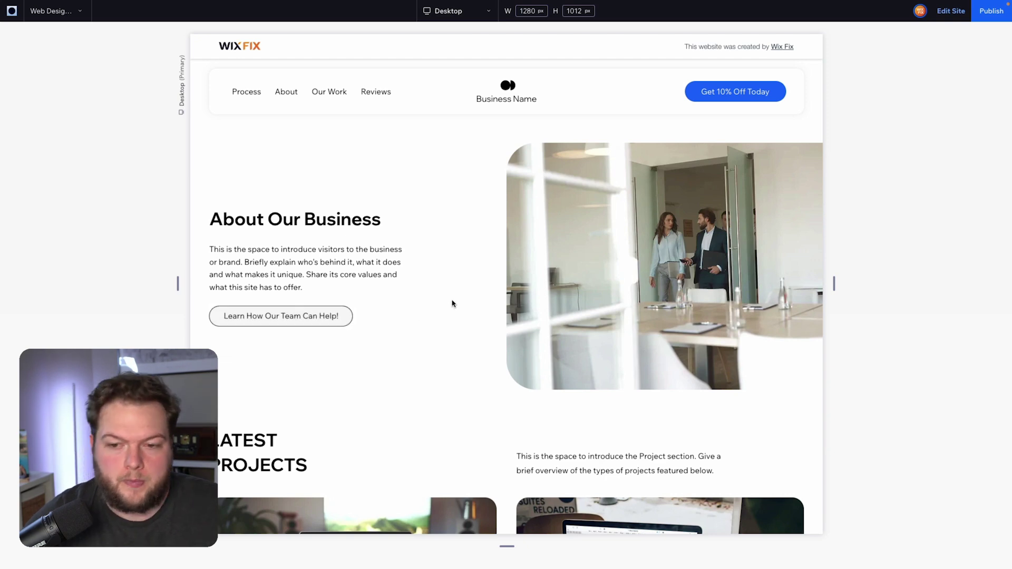
- Highlight and clear the LATEST PROJECTS heading, then scroll down to the testimonial cards
{"action": "scroll", "coordinate": [452, 301], "scroll_direction": "down", "scroll_amount": 4}
{"action": "scroll", "coordinate": [451, 303], "scroll_direction": "down", "scroll_amount": 1}
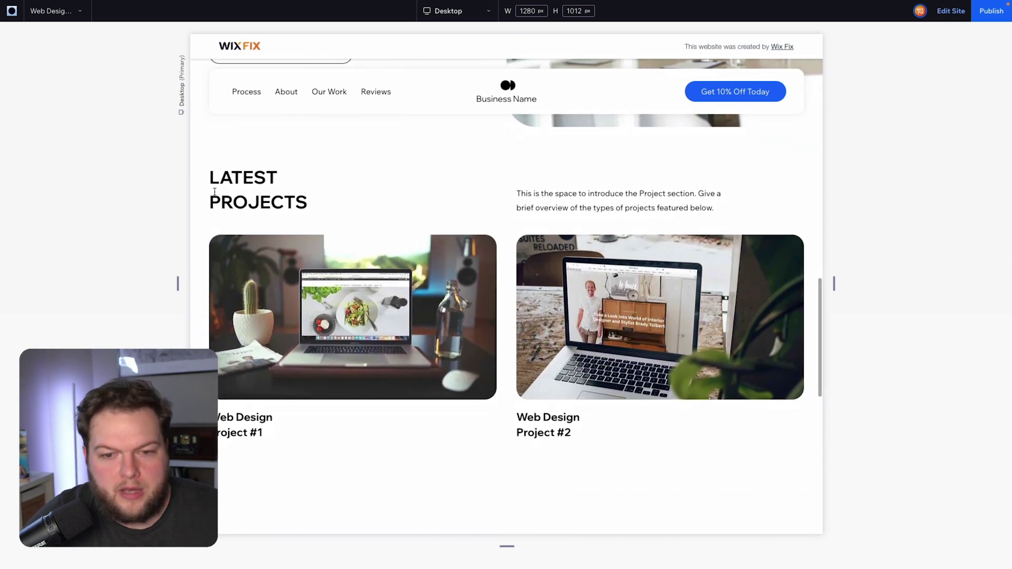
{"action": "left_click_drag", "start_coordinate": [210, 176], "coordinate": [294, 202]}
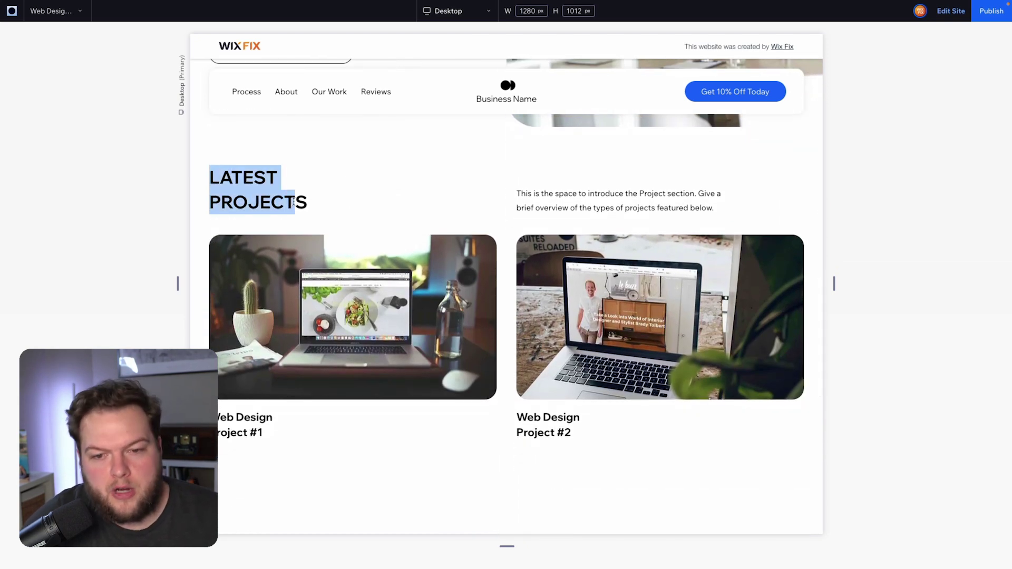
{"action": "left_click", "coordinate": [231, 413]}
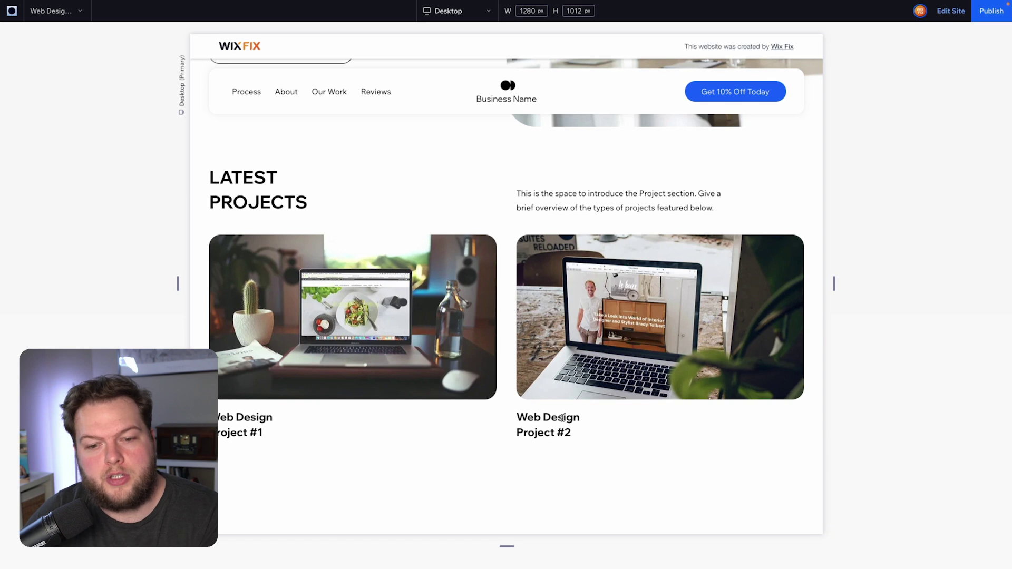
{"action": "scroll", "coordinate": [562, 418], "scroll_direction": "down", "scroll_amount": 6}
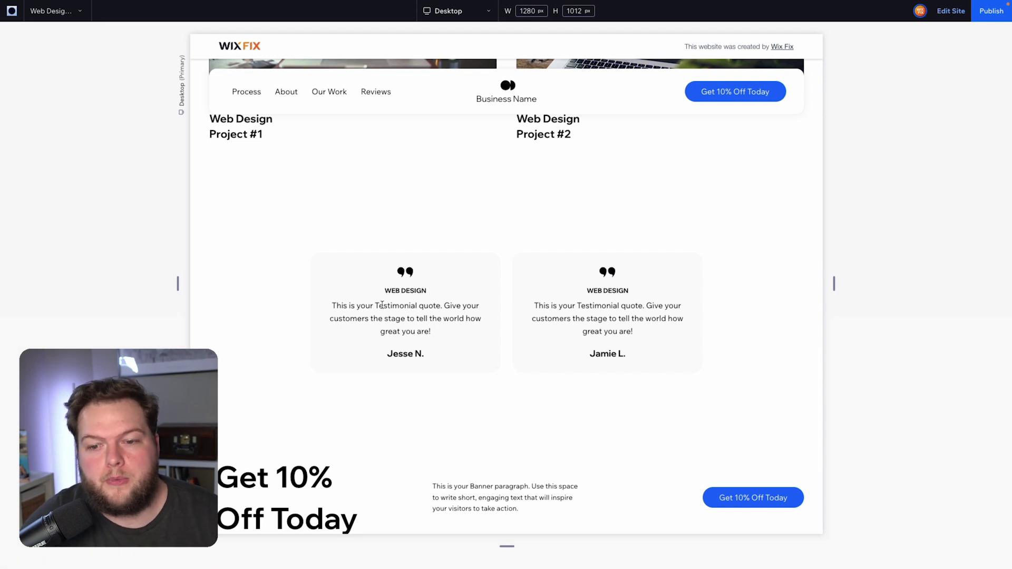
- Highlight text in the first testimonial and the word DESIGN in the second
{"action": "left_click_drag", "start_coordinate": [422, 295], "coordinate": [473, 292]}
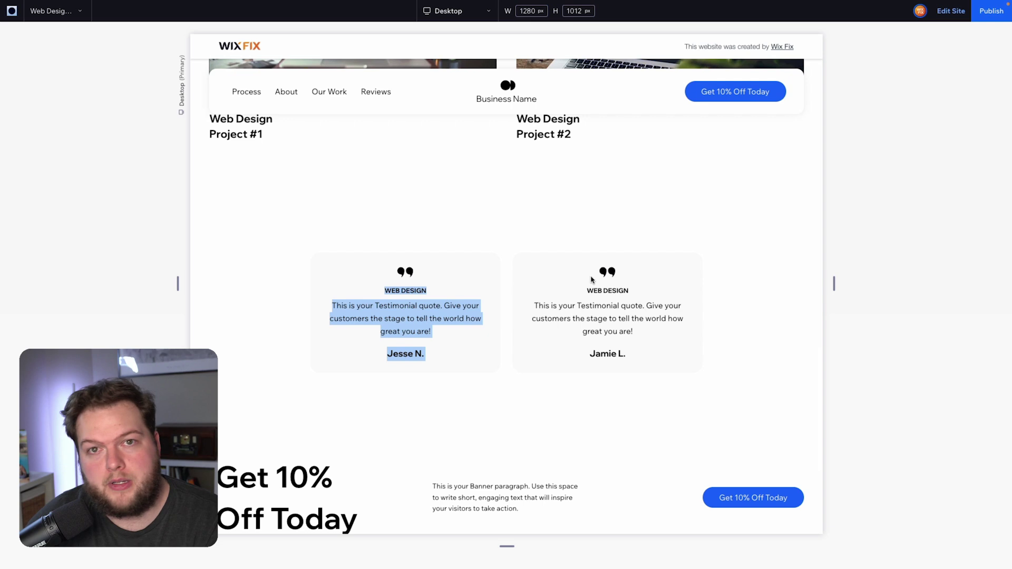
{"action": "double_click", "coordinate": [618, 290]}
{"action": "scroll", "coordinate": [761, 284], "scroll_direction": "down", "scroll_amount": 5}
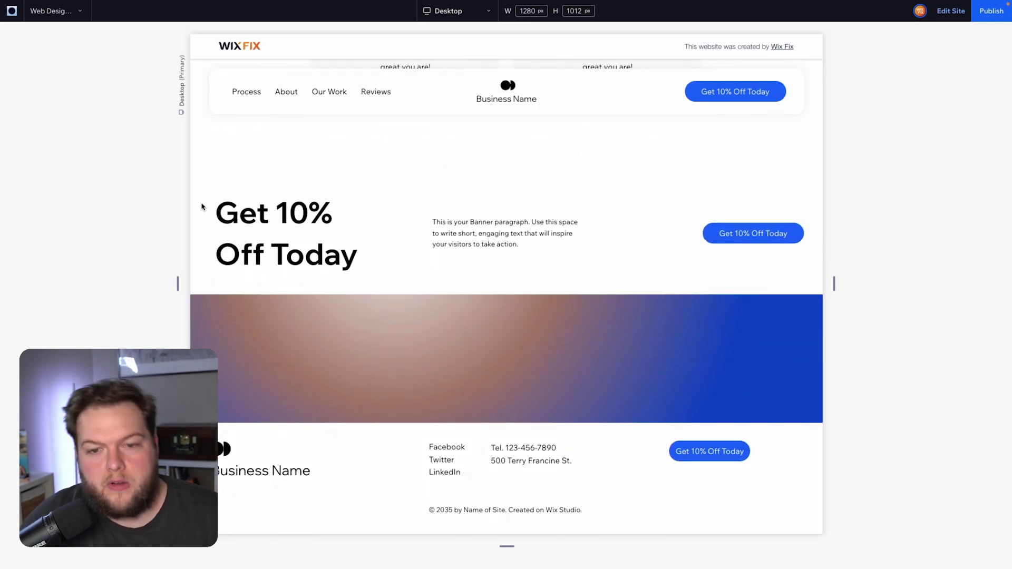
- Highlight the Get 10% Off Today banner and footer contact text, then jump back to the hero form
{"action": "left_click_drag", "start_coordinate": [216, 209], "coordinate": [347, 258]}
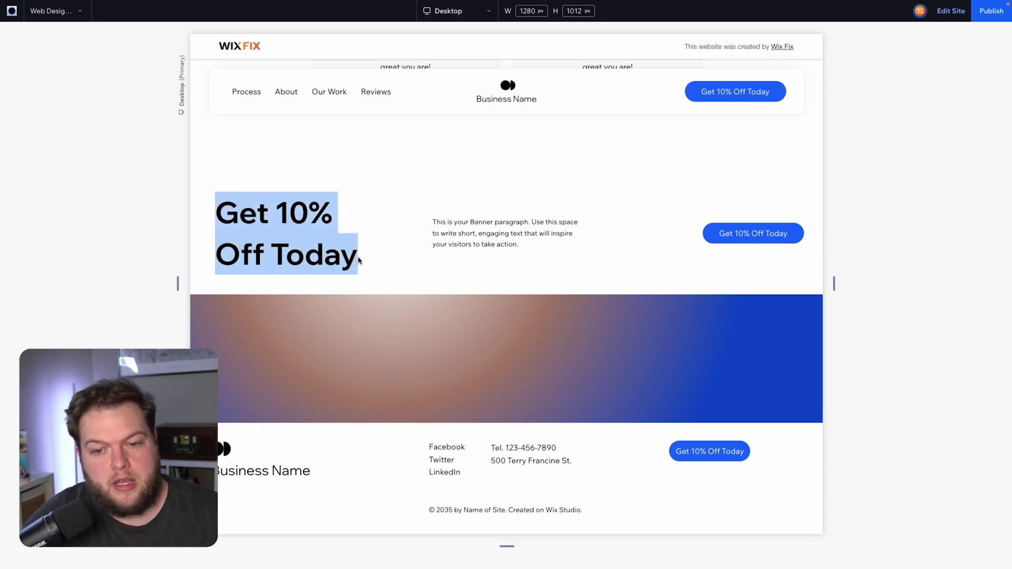
{"action": "scroll", "coordinate": [676, 238], "scroll_direction": "up", "scroll_amount": 1}
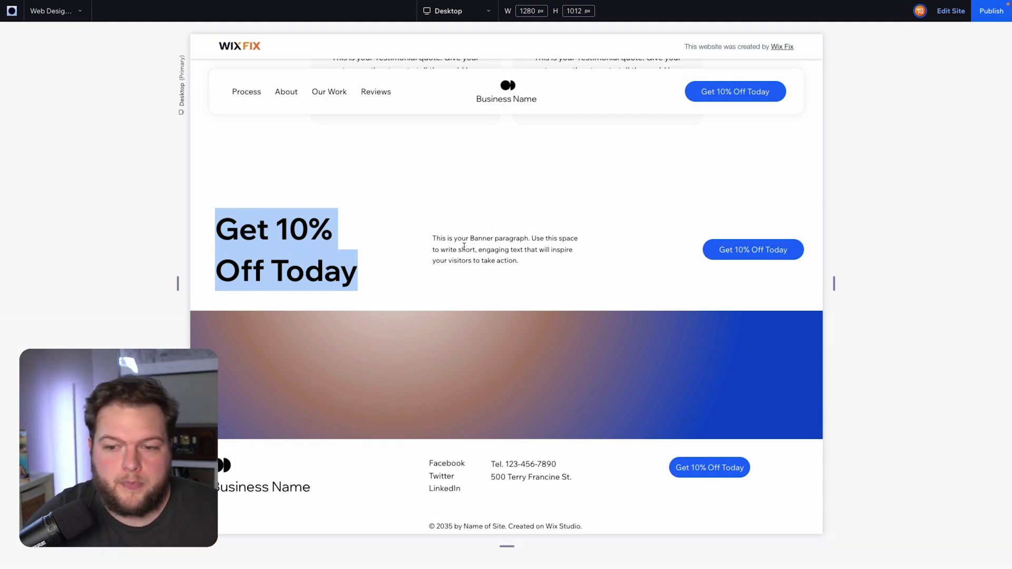
{"action": "scroll", "coordinate": [464, 247], "scroll_direction": "down", "scroll_amount": 1}
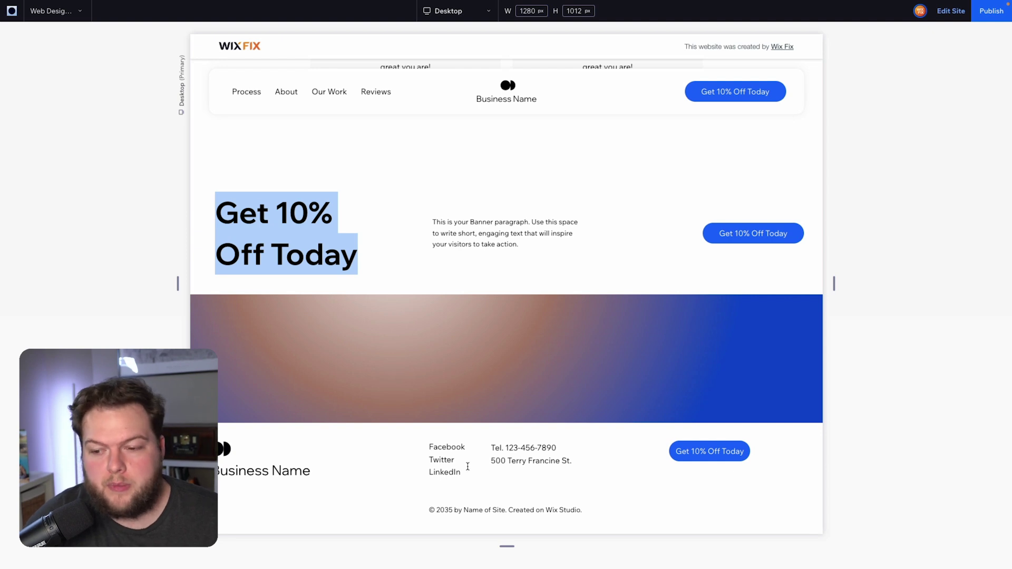
{"action": "left_click", "coordinate": [482, 457]}
{"action": "left_click_drag", "start_coordinate": [434, 446], "coordinate": [573, 461]}
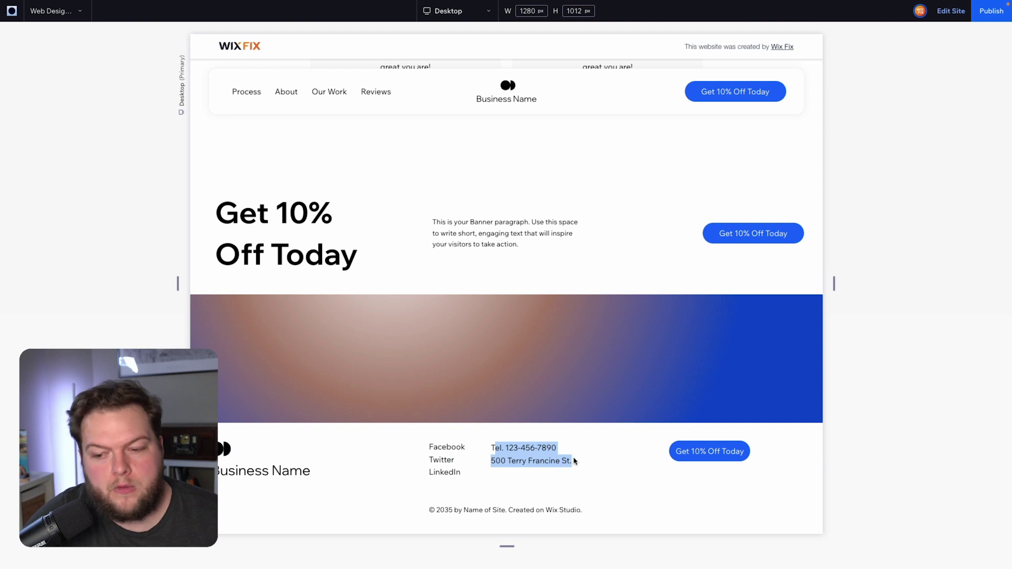
{"action": "left_click", "coordinate": [729, 457]}
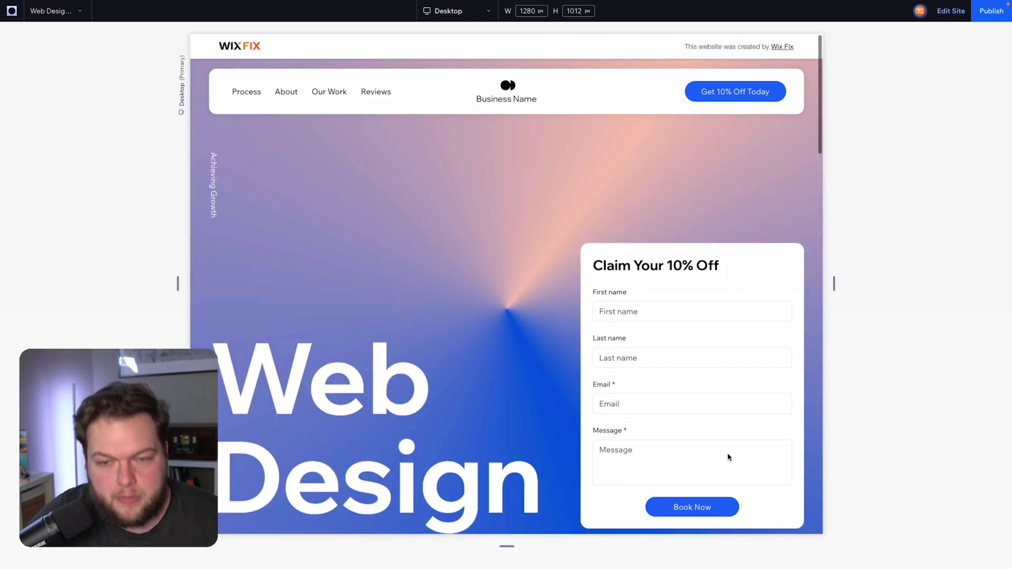